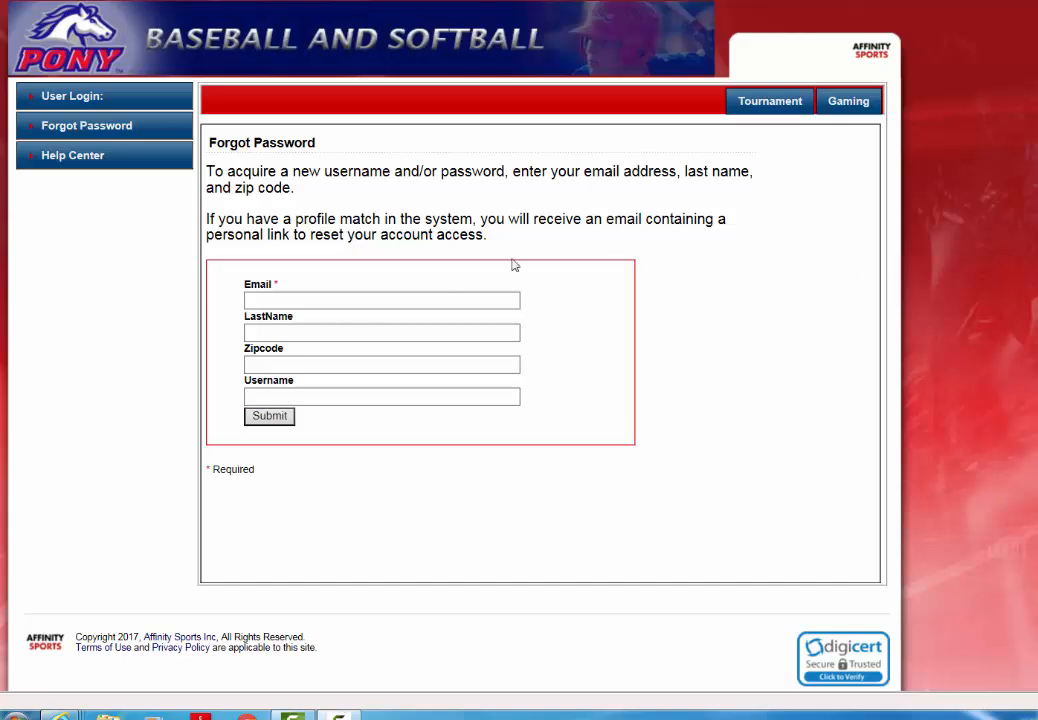
- Sign in to the PONY Baseball and Softball account to reach the My Account home page
{"action": "left_click", "coordinate": [315, 303]}
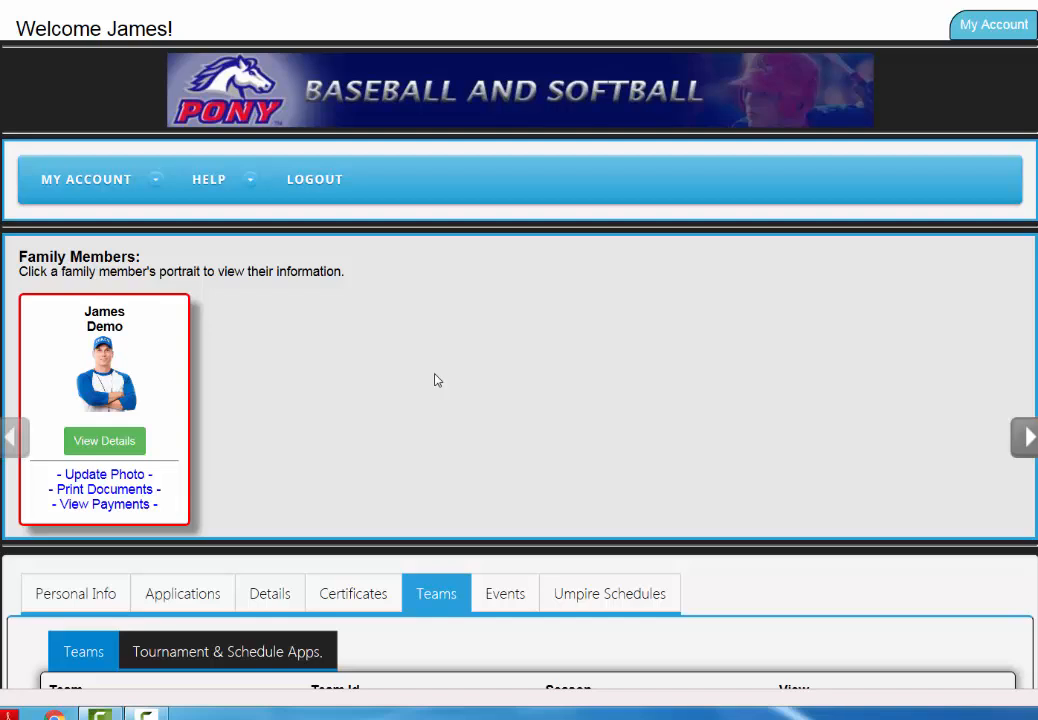
- Open team Affinity QA Ve - BBA03's submitted 2017 All Star Softball tournament application from Tournament & Schedule Apps
{"action": "scroll", "coordinate": [473, 354], "scroll_direction": "down", "scroll_amount": 2}
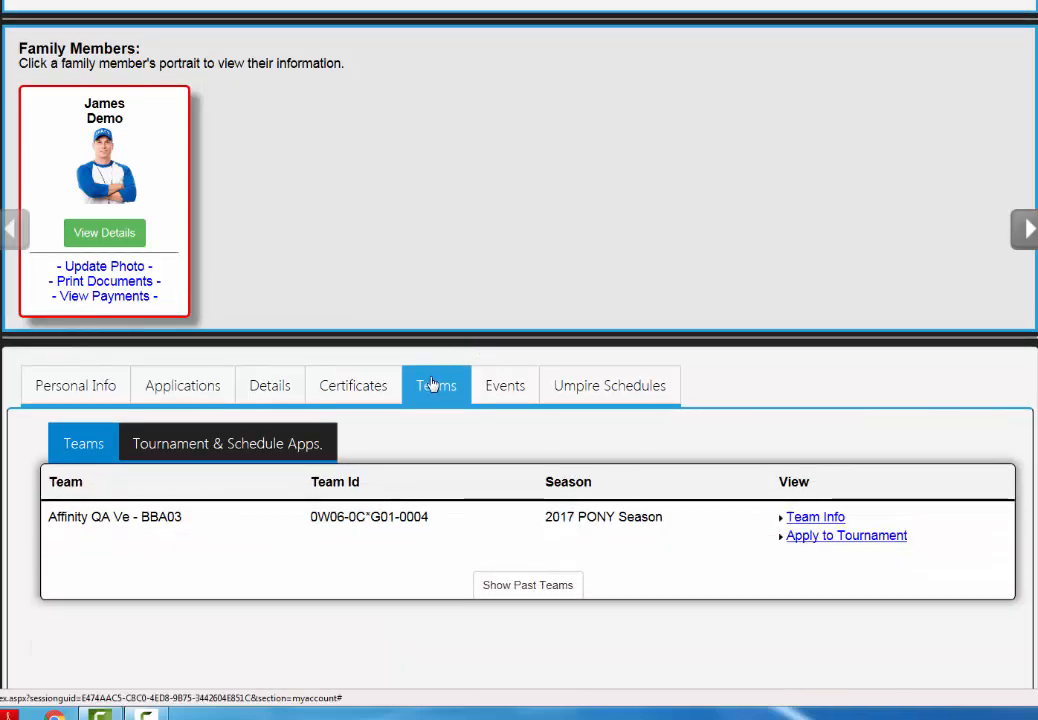
{"action": "left_click", "coordinate": [433, 385]}
{"action": "scroll", "coordinate": [432, 387], "scroll_direction": "down", "scroll_amount": 1}
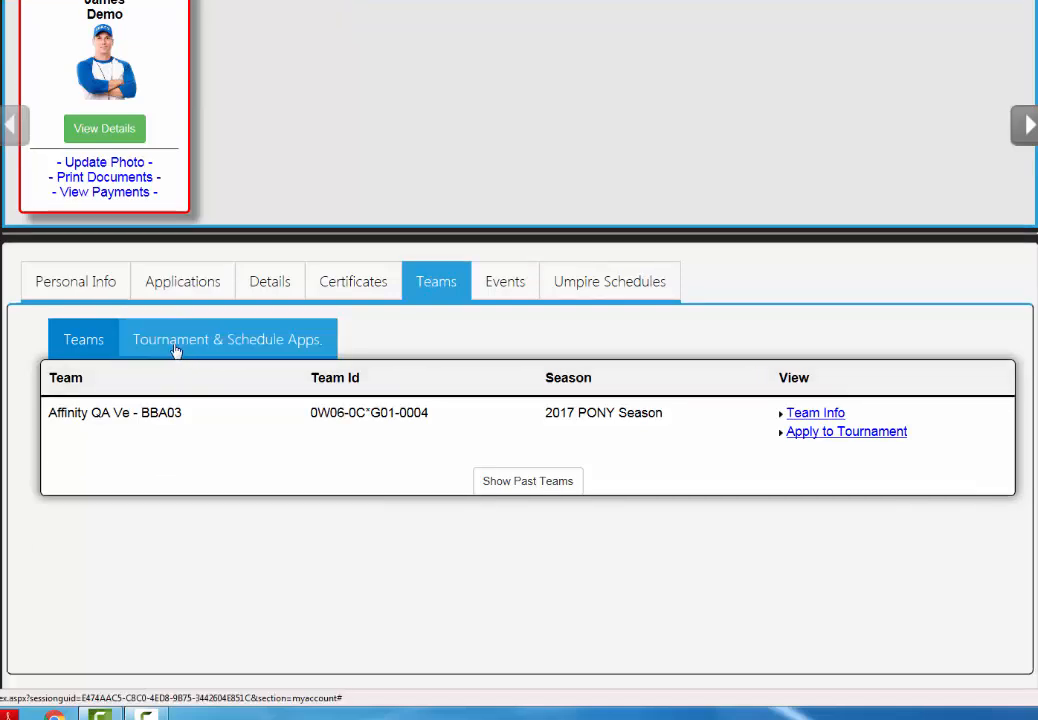
{"action": "left_click", "coordinate": [242, 349]}
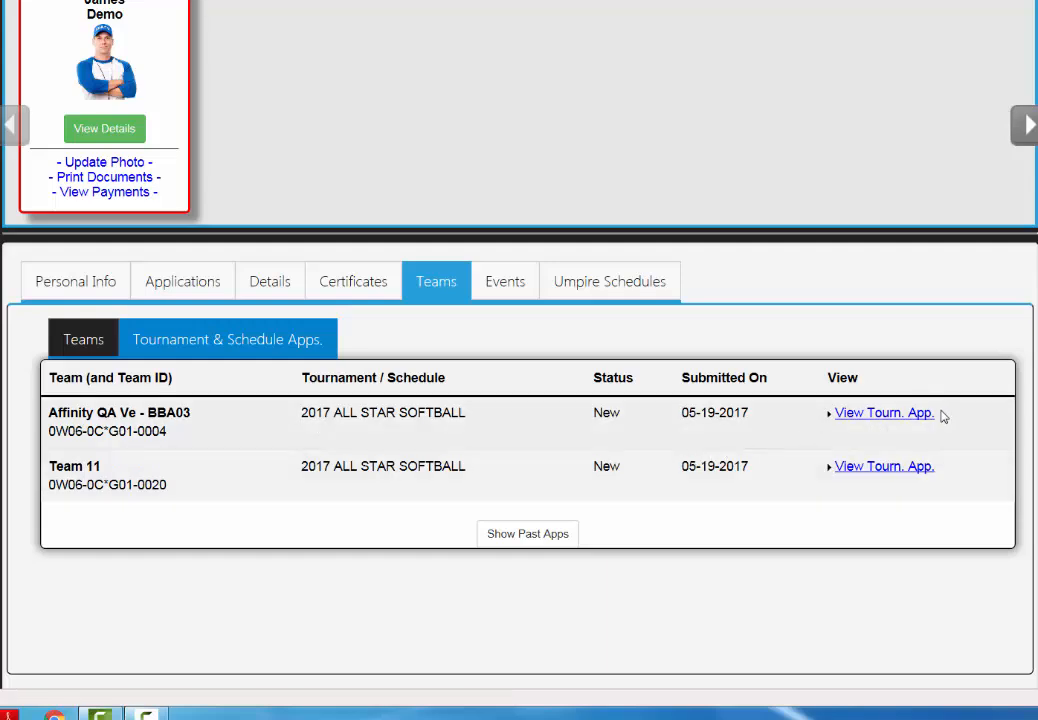
{"action": "left_click", "coordinate": [881, 414]}
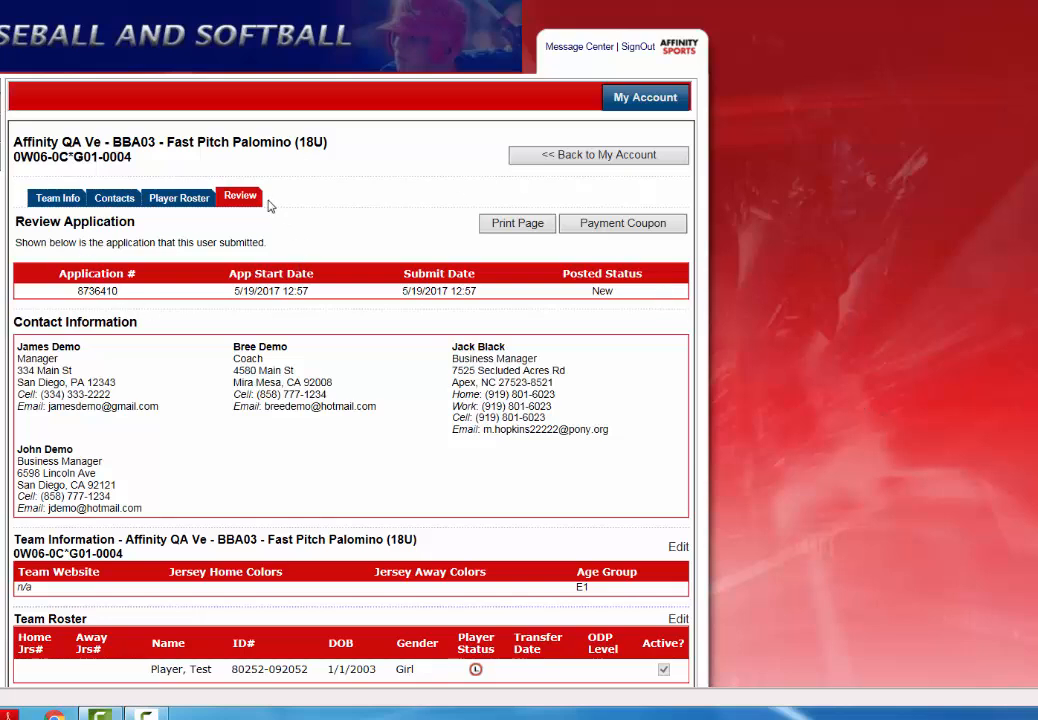
- Replace the team name with 'Palomino All Stars' on Team Info and save it
{"action": "left_click", "coordinate": [58, 199]}
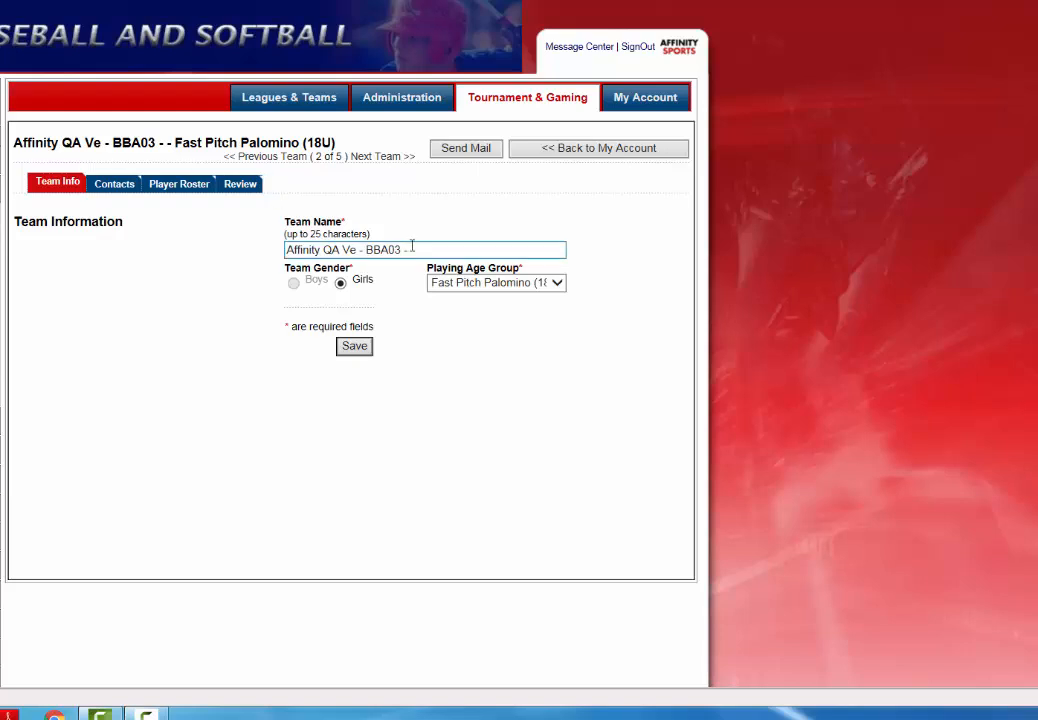
{"action": "left_click_drag", "start_coordinate": [433, 249], "coordinate": [253, 248]}
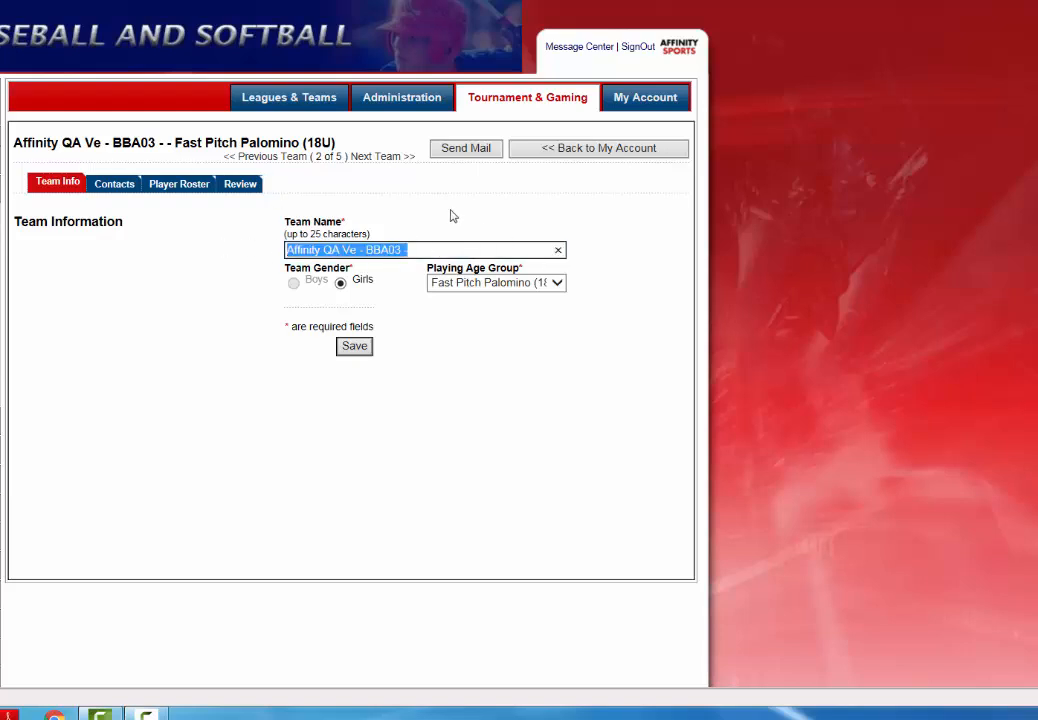
{"action": "type", "text": "Palo"}
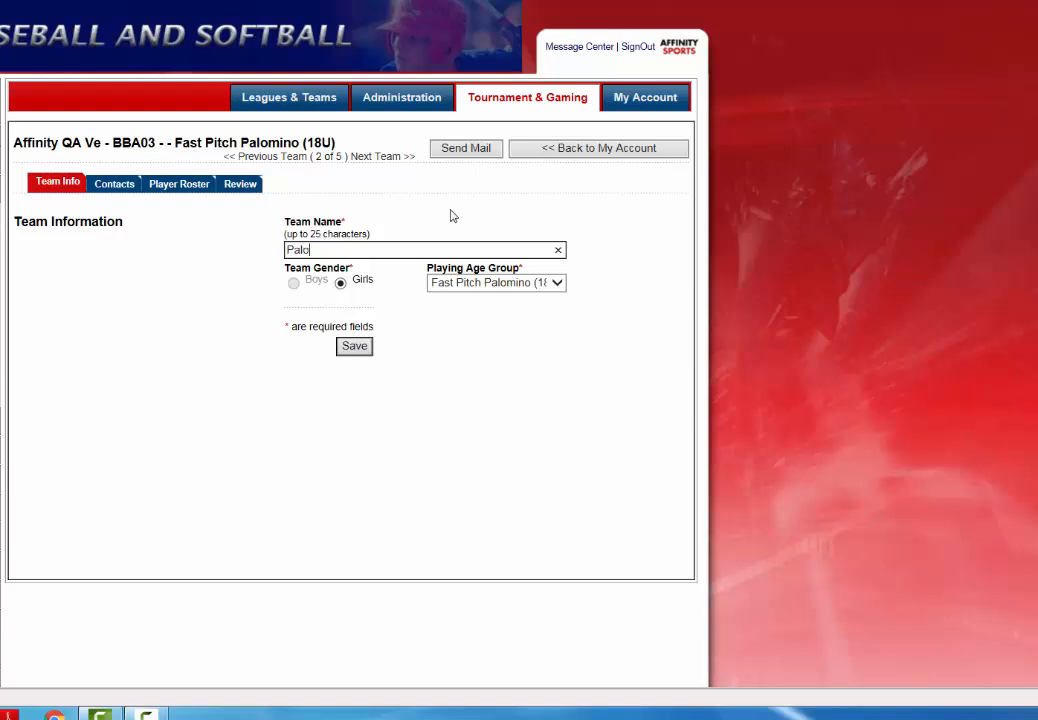
{"action": "type", "text": "mino All Stars"}
{"action": "left_click", "coordinate": [350, 355]}
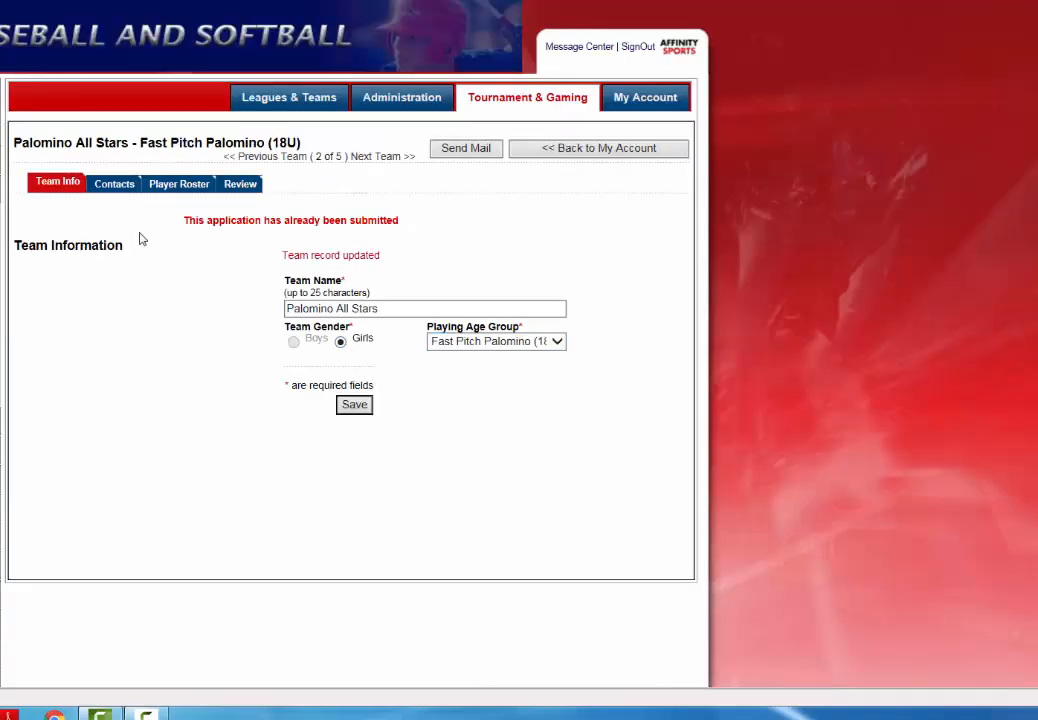
{"action": "left_click", "coordinate": [115, 185]}
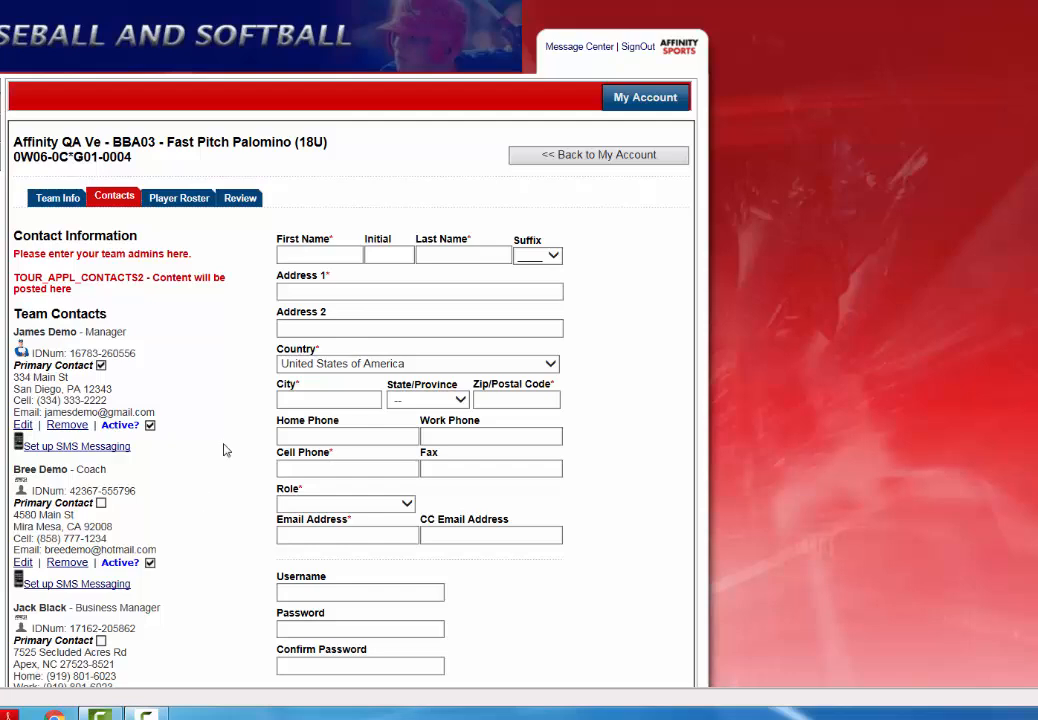
- Browse the Contacts form and its Role choices without adding anyone, then show the Player Roster
{"action": "left_click", "coordinate": [352, 254]}
{"action": "scroll", "coordinate": [398, 424], "scroll_direction": "down", "scroll_amount": 1}
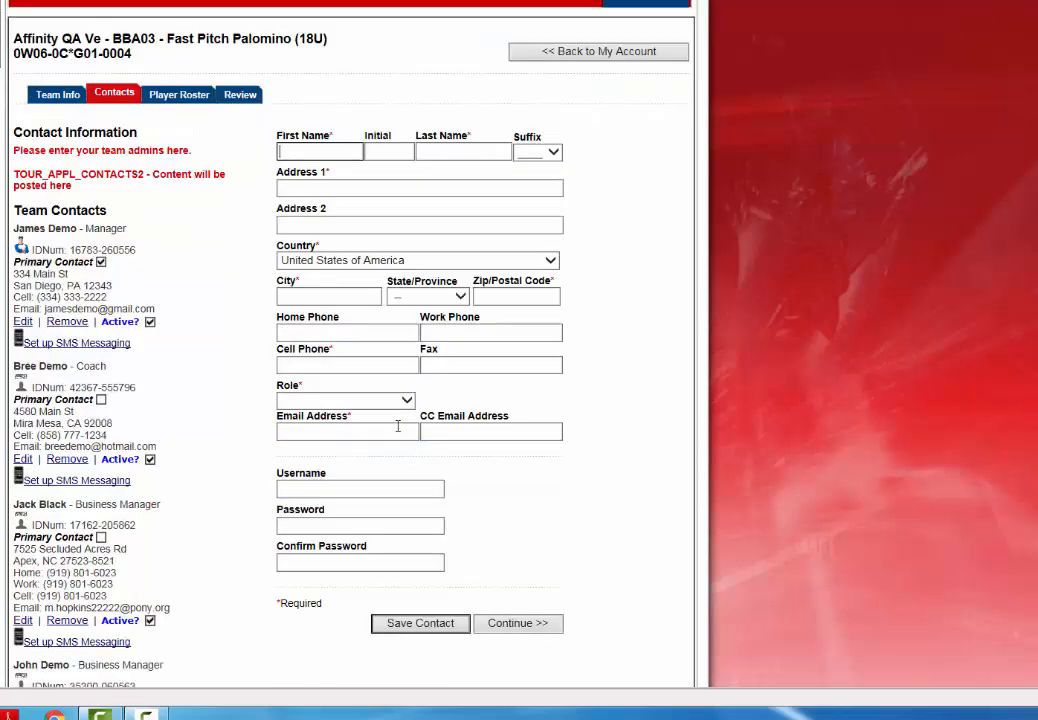
{"action": "left_click", "coordinate": [359, 400]}
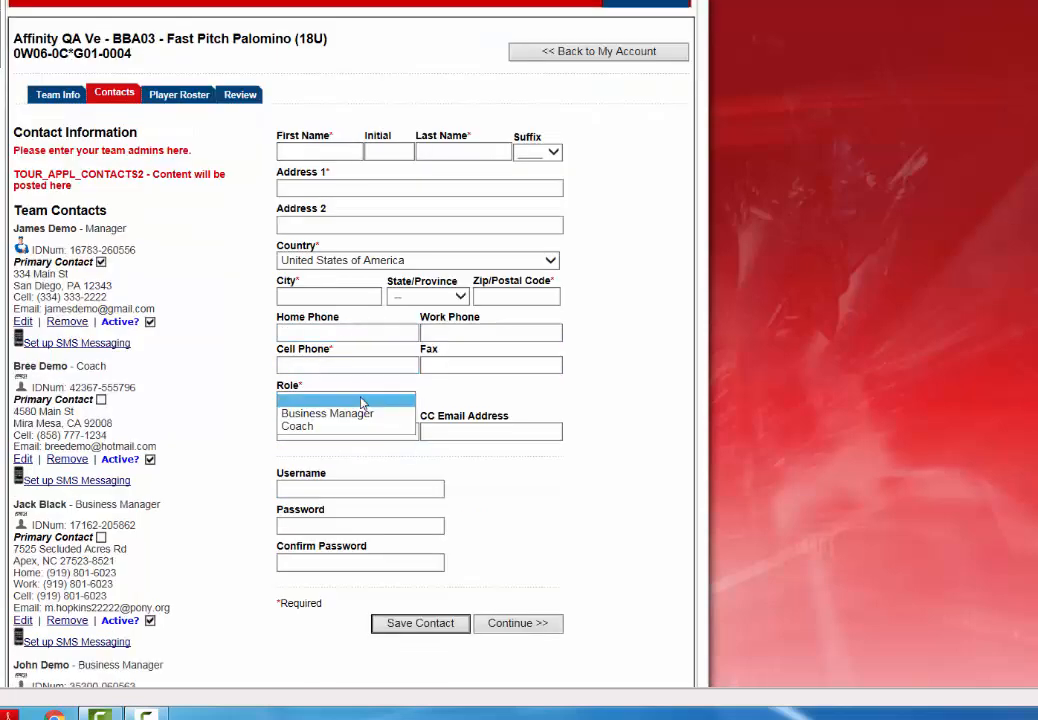
{"action": "left_click", "coordinate": [455, 415]}
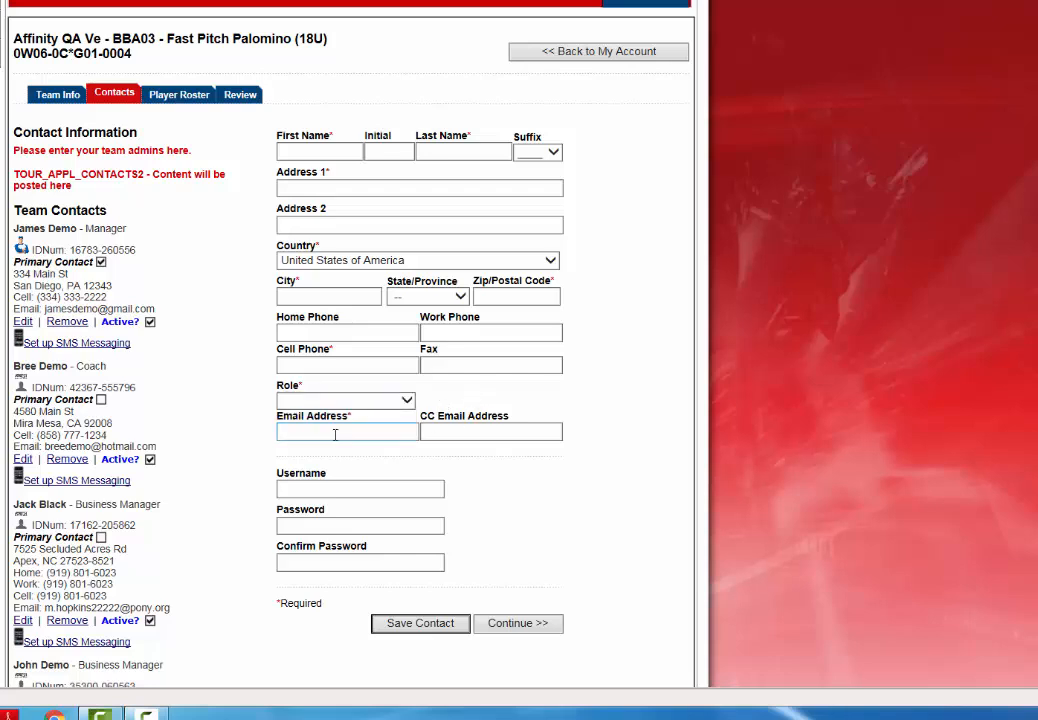
{"action": "scroll", "coordinate": [335, 434], "scroll_direction": "down", "scroll_amount": 1}
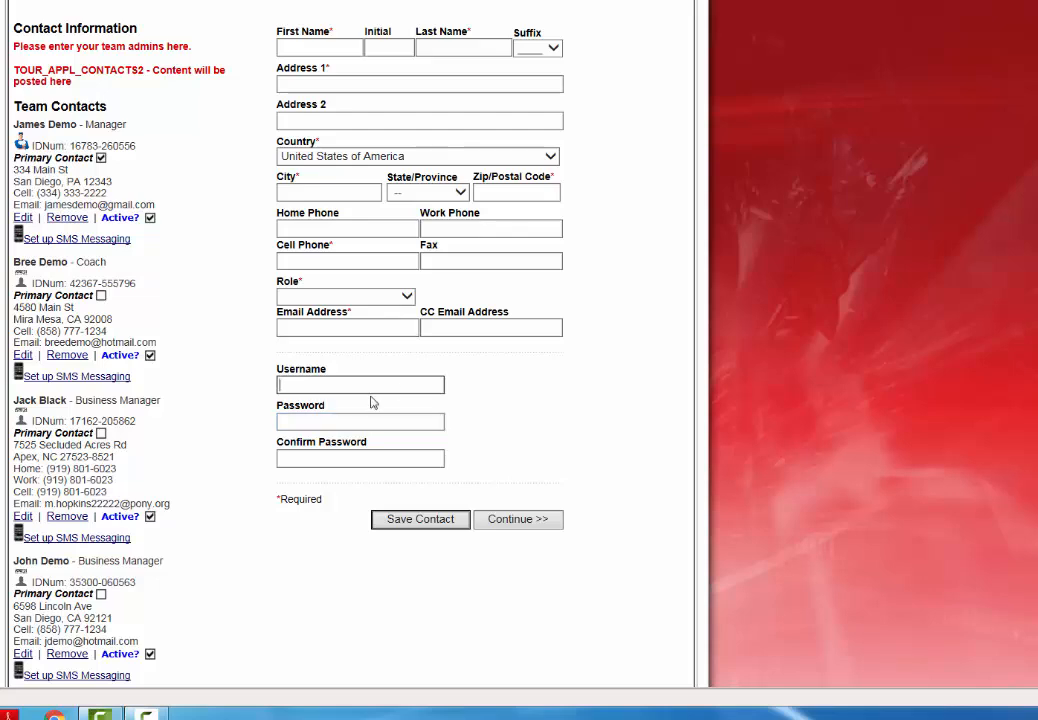
{"action": "scroll", "coordinate": [370, 396], "scroll_direction": "up", "scroll_amount": 1}
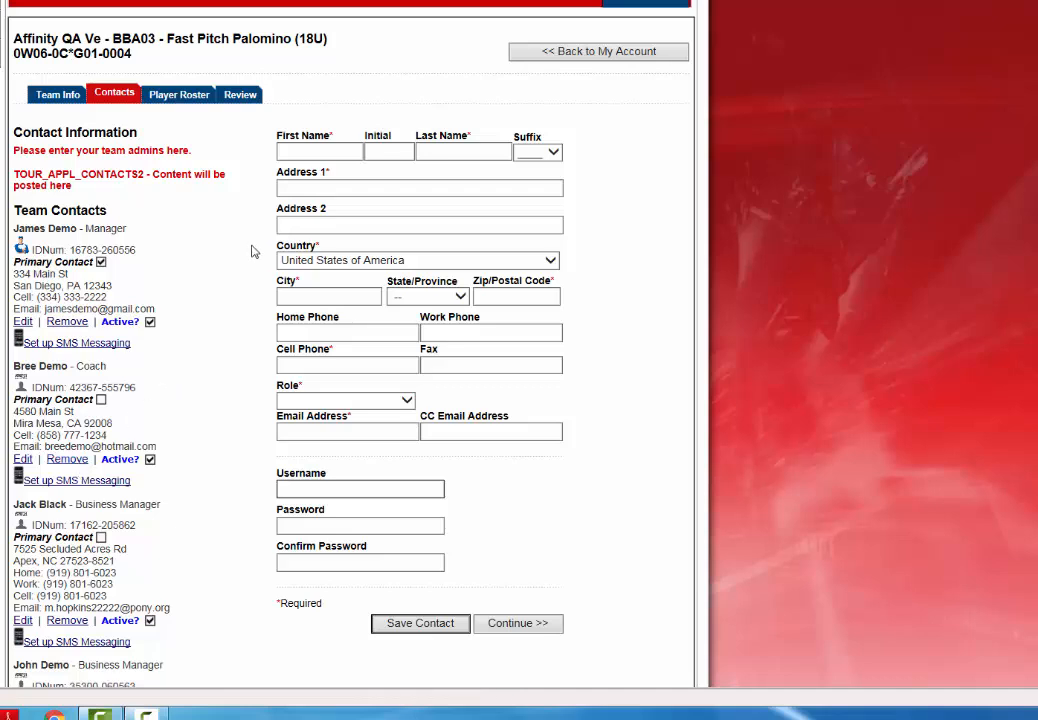
{"action": "left_click", "coordinate": [179, 99]}
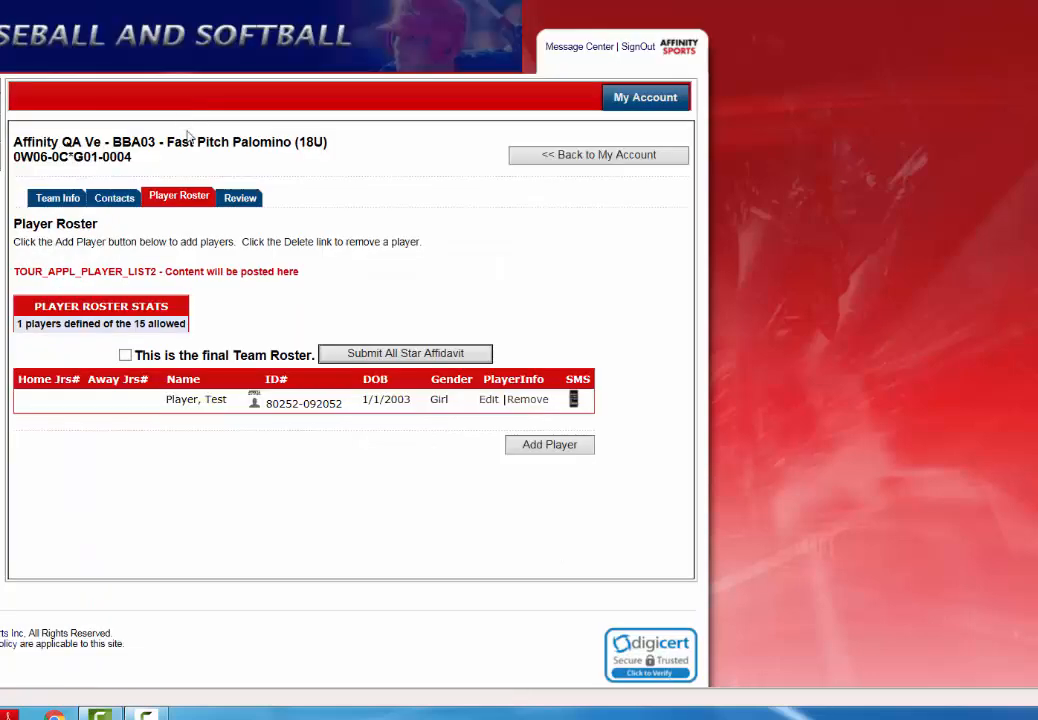
- Start a new roster player and enter the player's first, middle and last name
{"action": "left_click", "coordinate": [555, 447]}
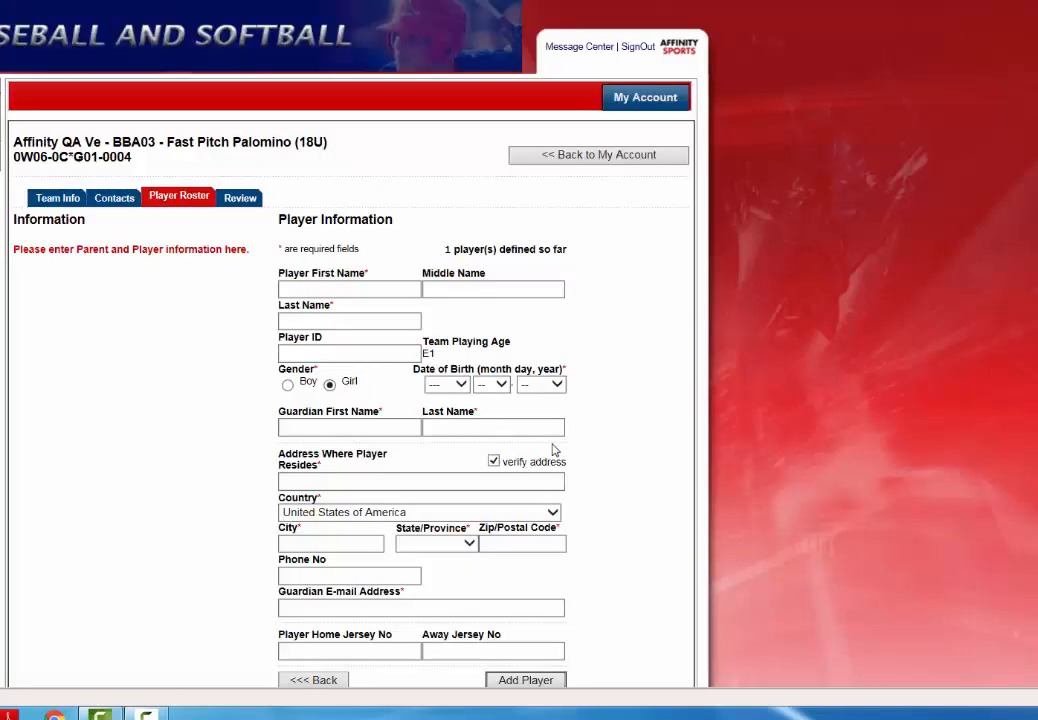
{"action": "left_click", "coordinate": [348, 289]}
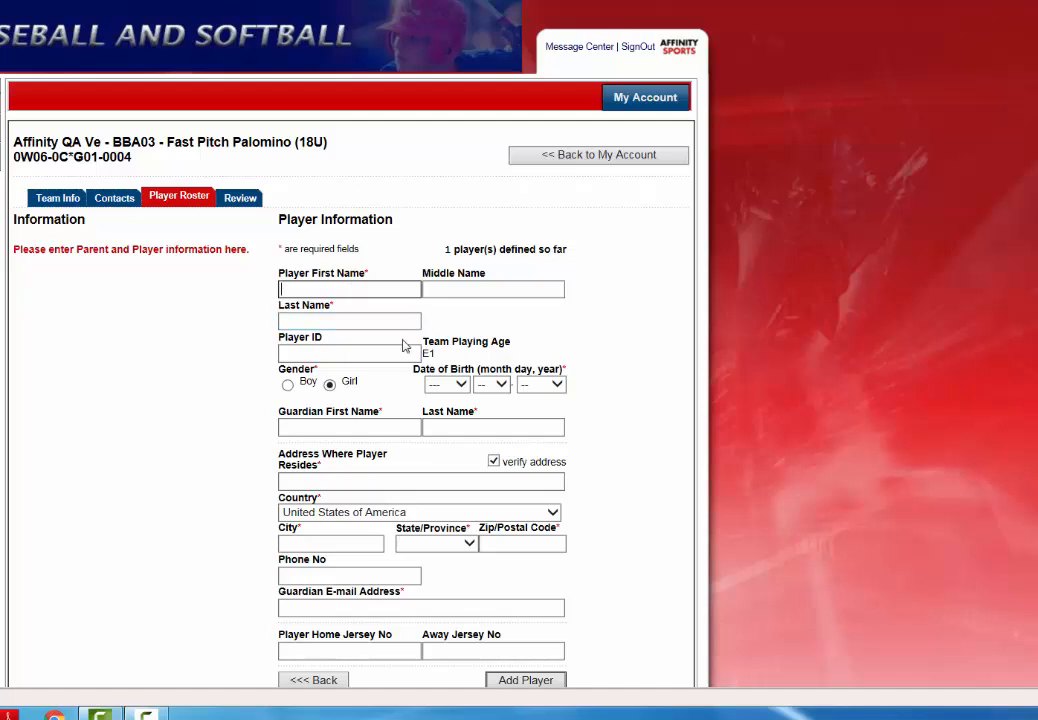
{"action": "key", "text": "Tab"}
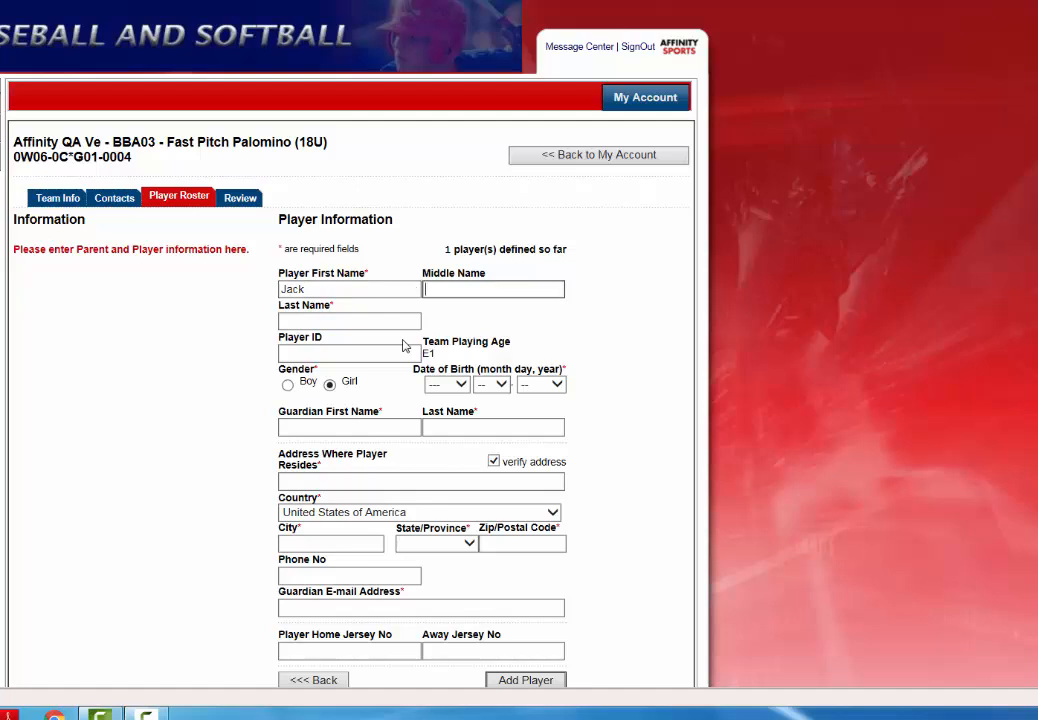
{"action": "key", "text": "Tab"}
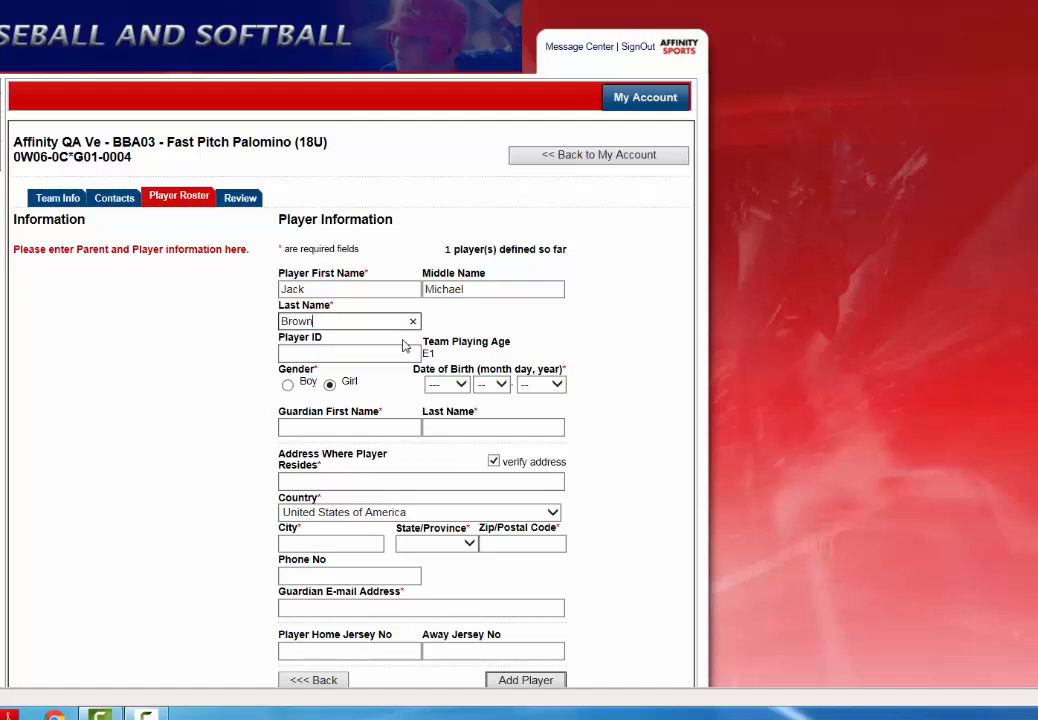
- Set the player's date of birth to Apr 12, 2003
{"action": "left_click", "coordinate": [446, 384]}
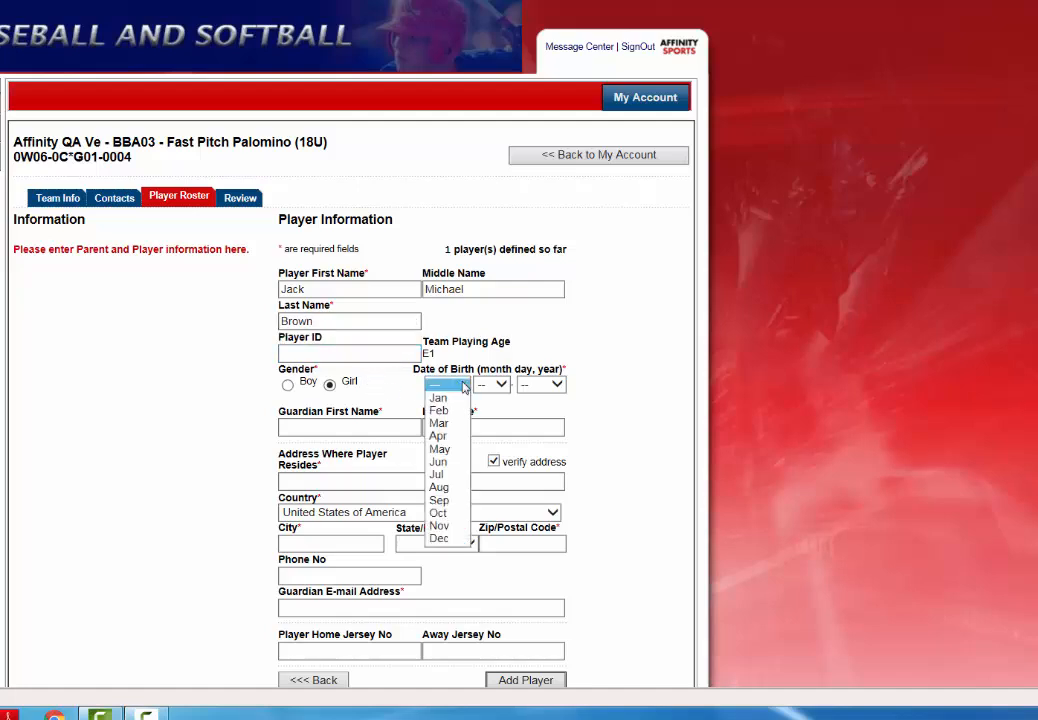
{"action": "left_click", "coordinate": [443, 436]}
{"action": "left_click", "coordinate": [492, 384]}
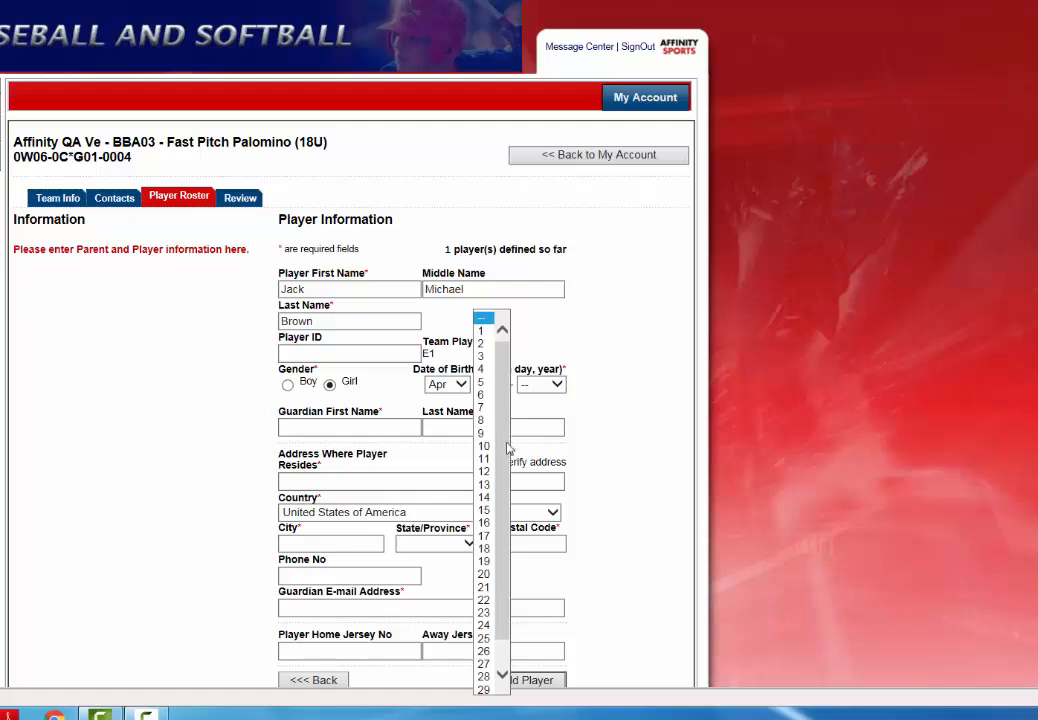
{"action": "left_click", "coordinate": [488, 471]}
{"action": "left_click", "coordinate": [541, 384]}
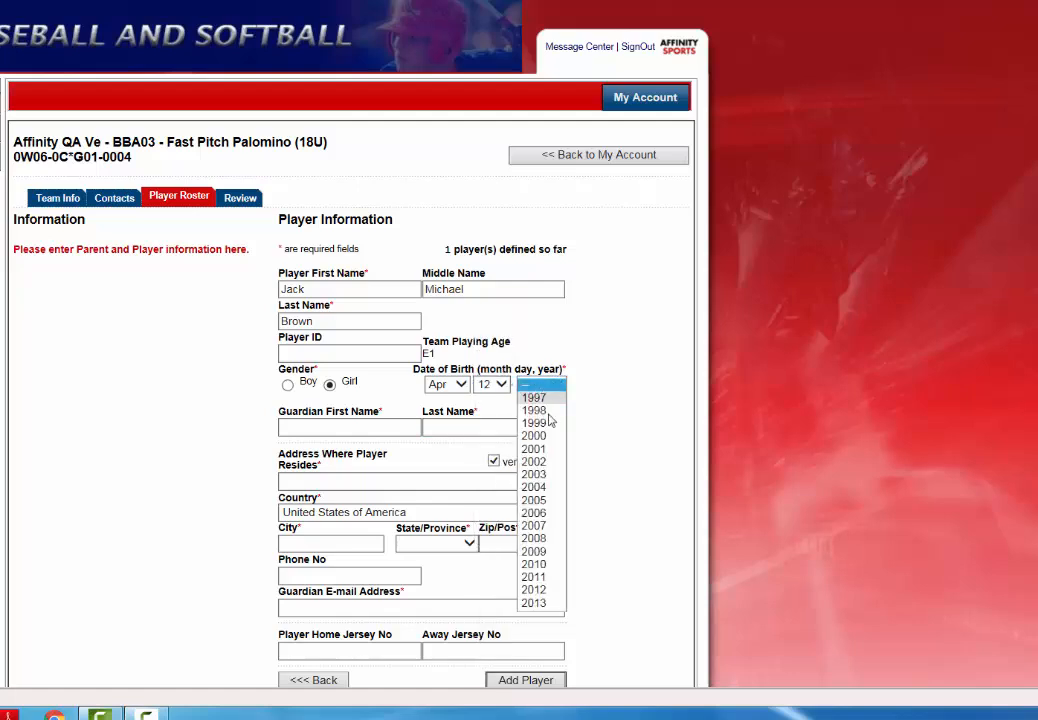
{"action": "left_click", "coordinate": [533, 474]}
{"action": "left_click", "coordinate": [345, 427]}
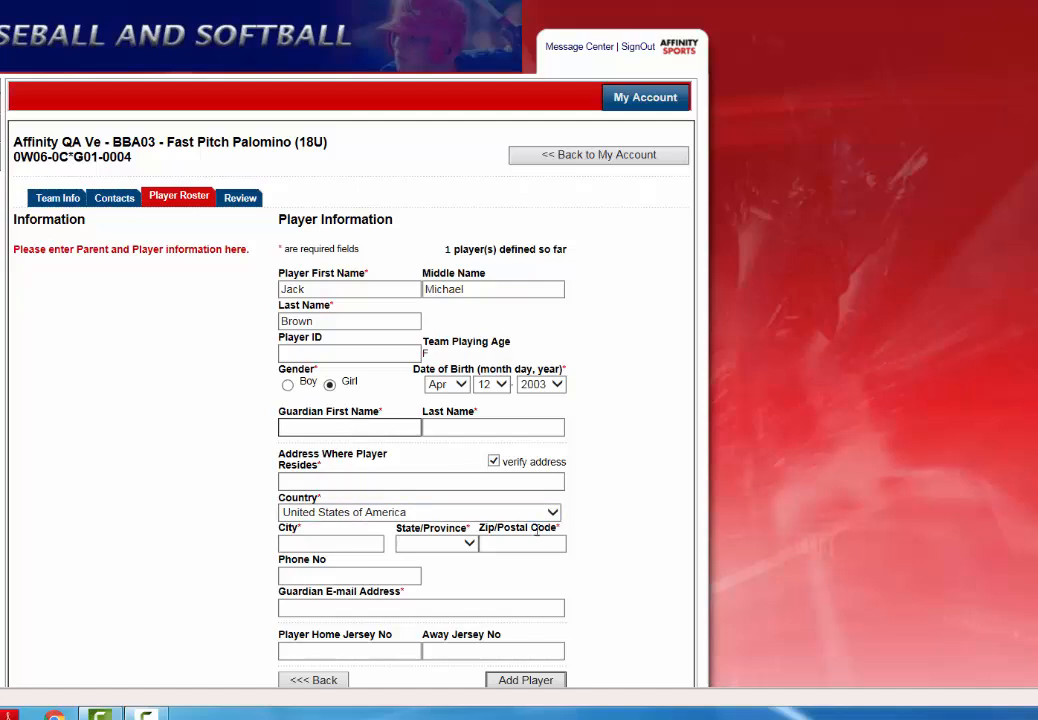
- Enter the guardian's first and last name and the player's street address
{"action": "key", "text": "Tab"}
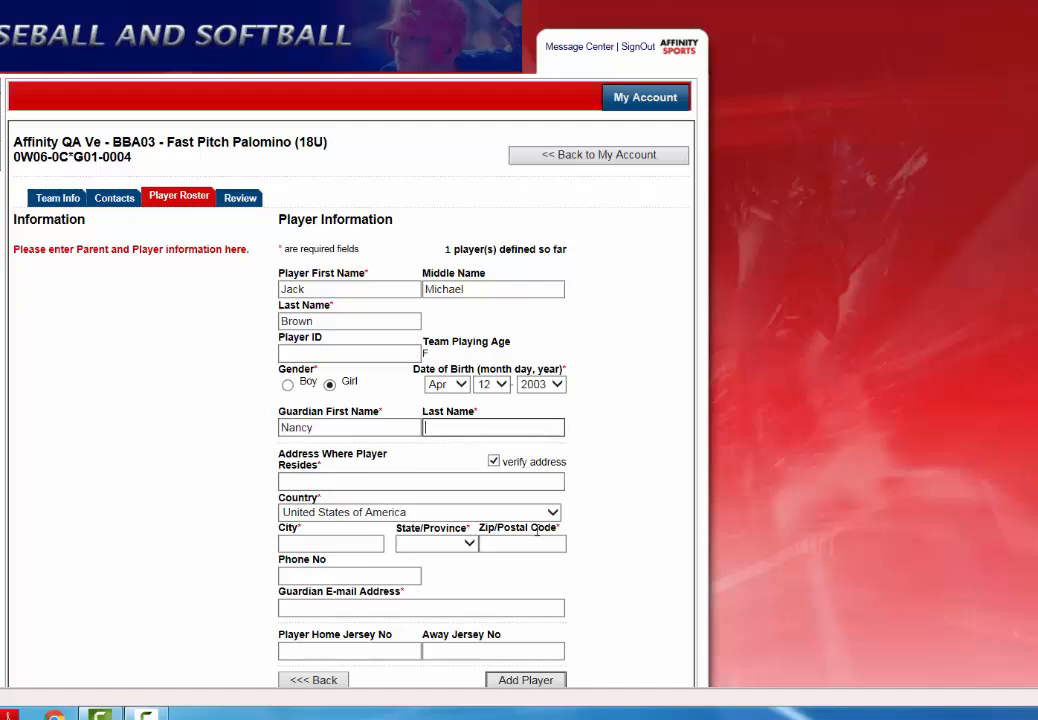
{"action": "key", "text": "Tab"}
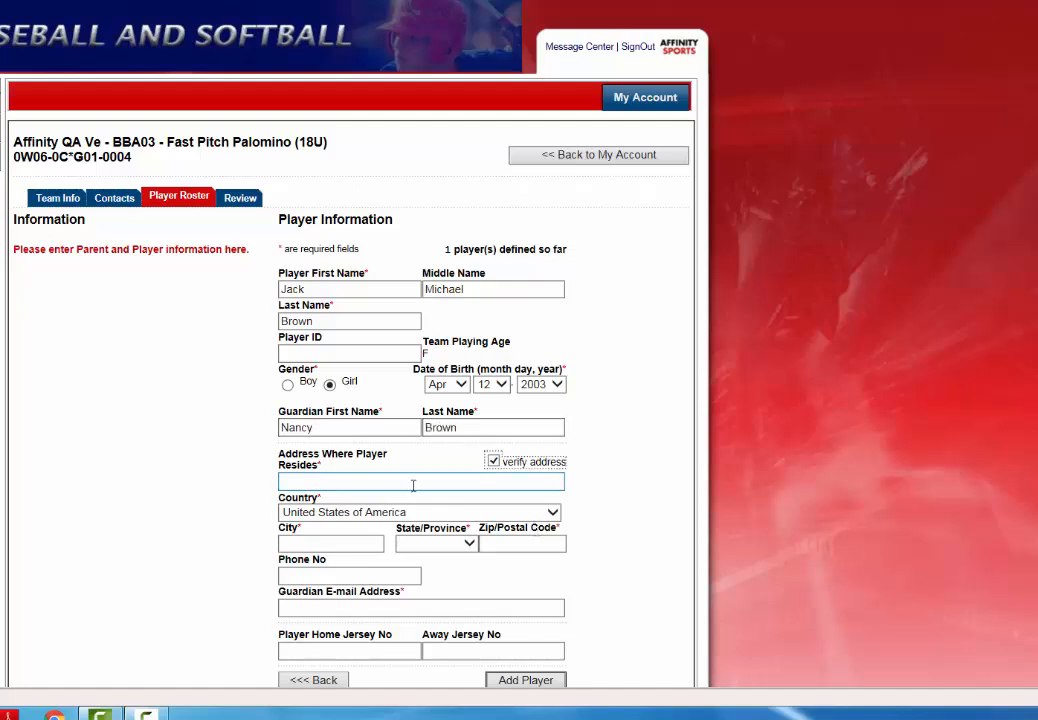
{"action": "left_click", "coordinate": [412, 484]}
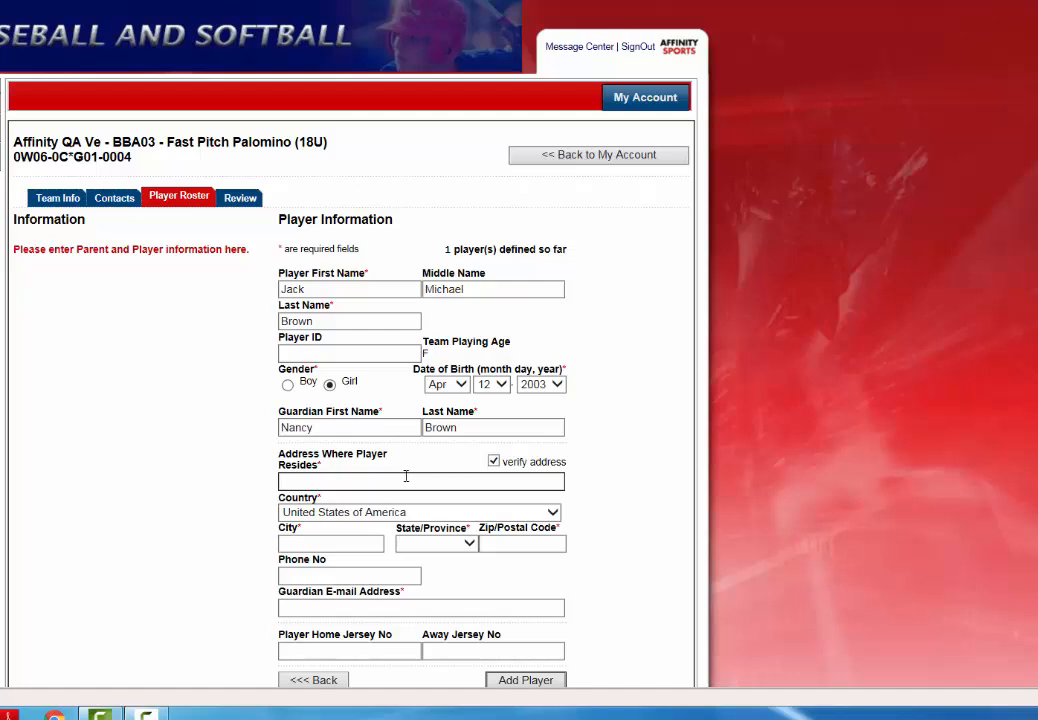
{"action": "left_click", "coordinate": [404, 478]}
{"action": "left_click", "coordinate": [408, 484]}
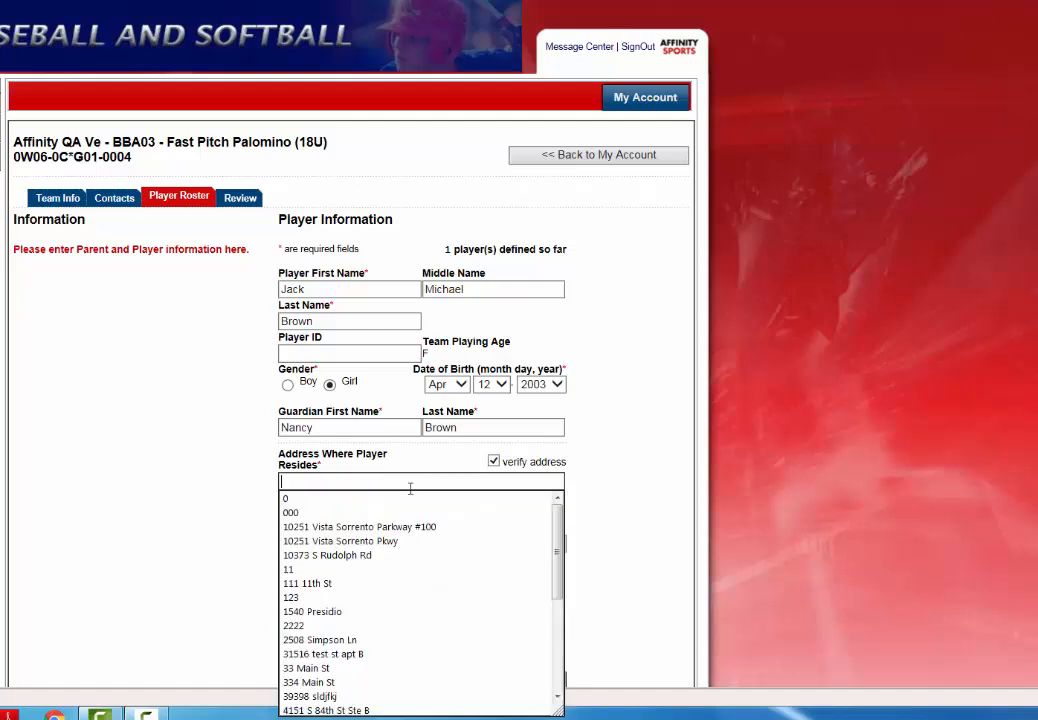
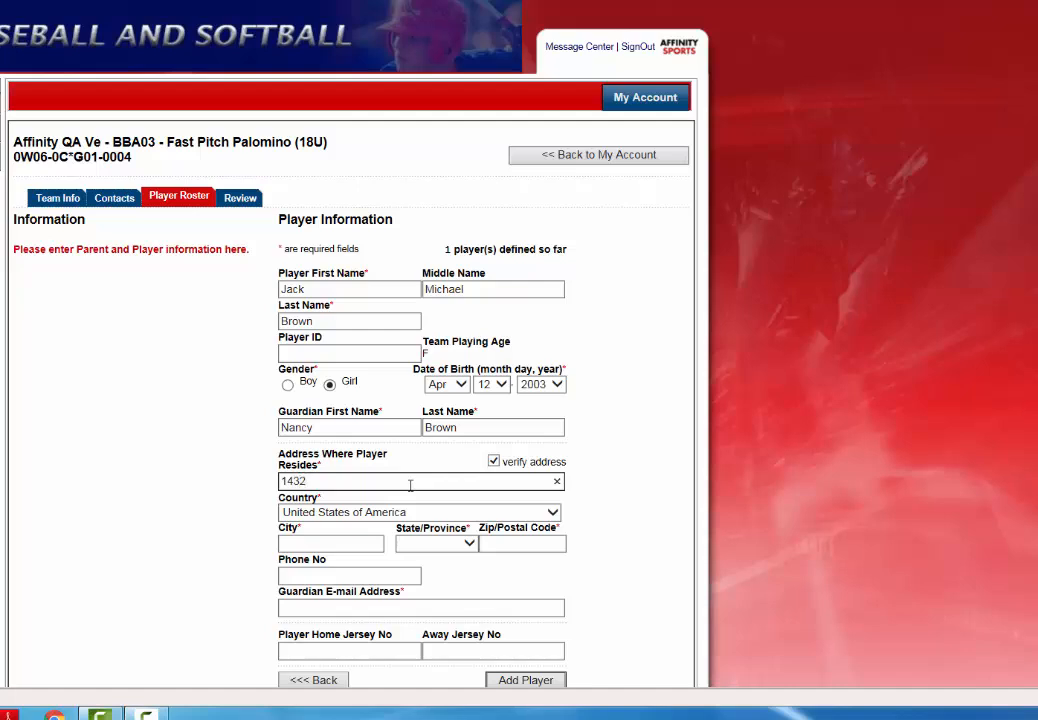
{"action": "key", "text": "Tab"}
{"action": "key", "text": "Tab"}
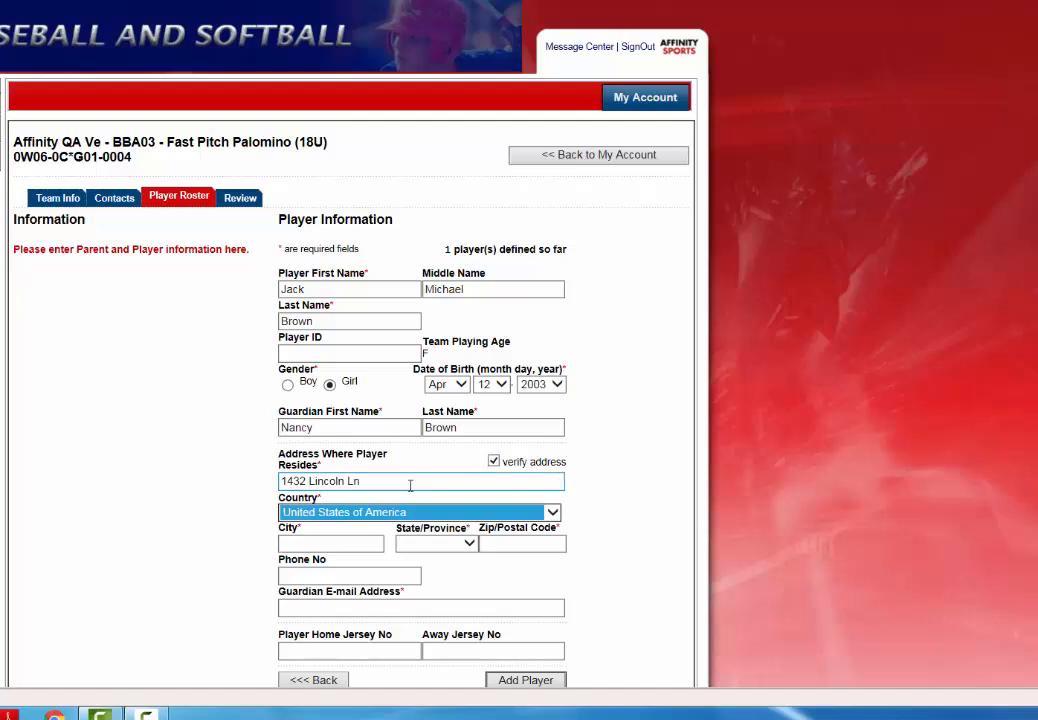
- Fill in the city, state California, postal code, phone number and guardian e-mail
{"action": "type", "text": "Oceean"}
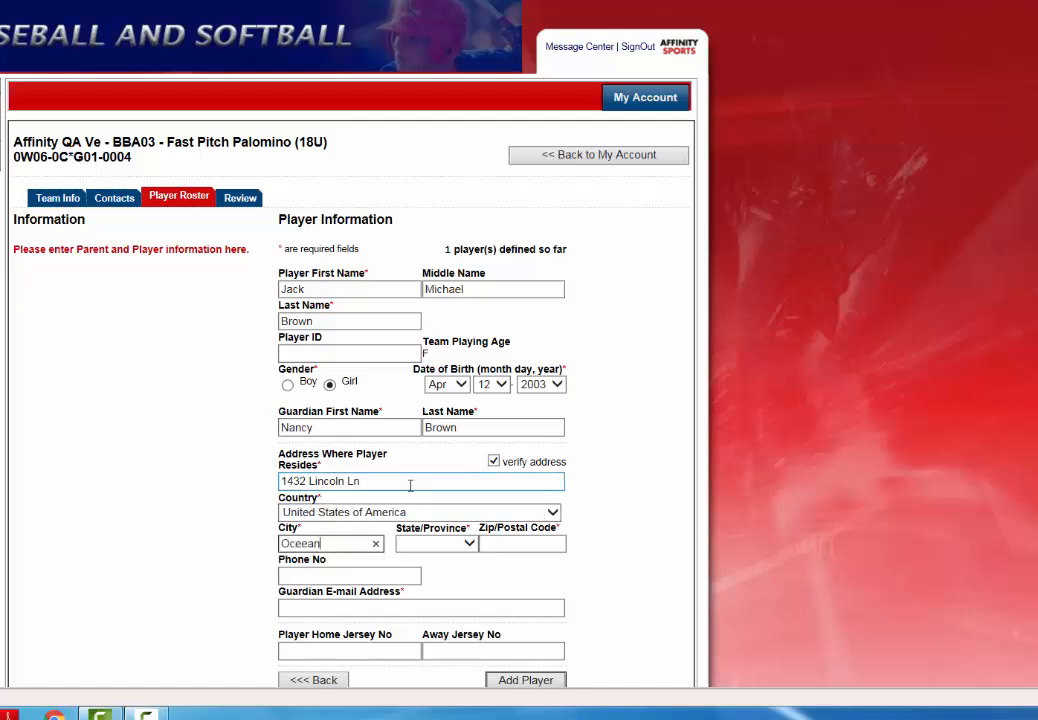
{"action": "type", "text": "side"}
{"action": "key", "text": "Tab"}
{"action": "key", "text": "c"}
{"action": "key", "text": "Tab"}
{"action": "type", "text": "92056"}
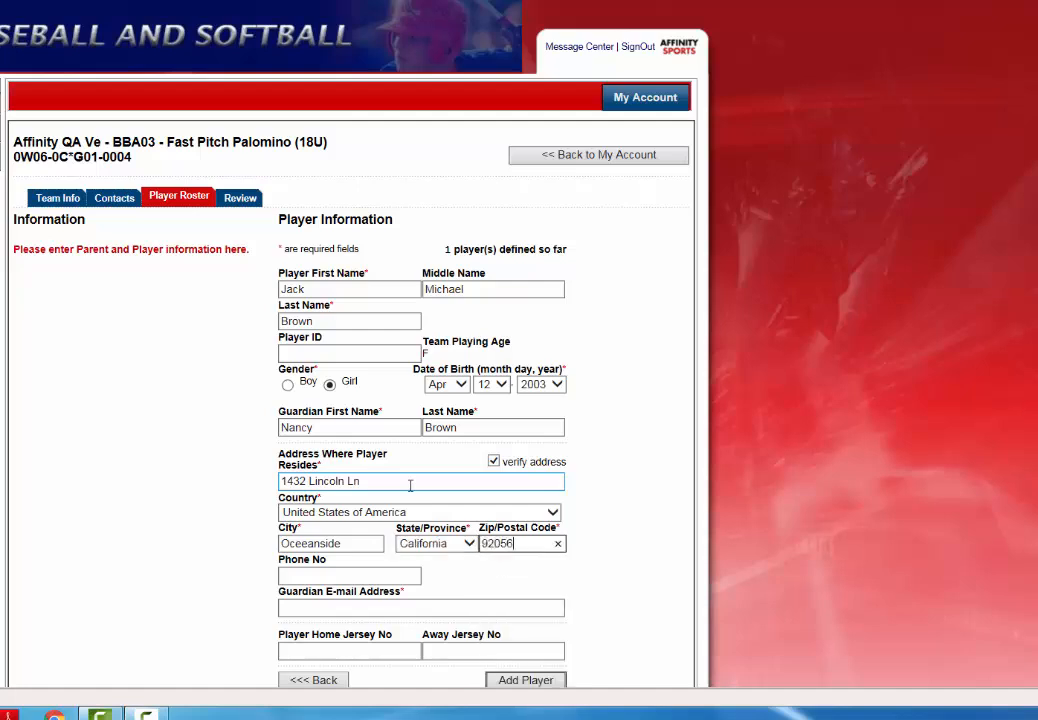
{"action": "key", "text": "Tab"}
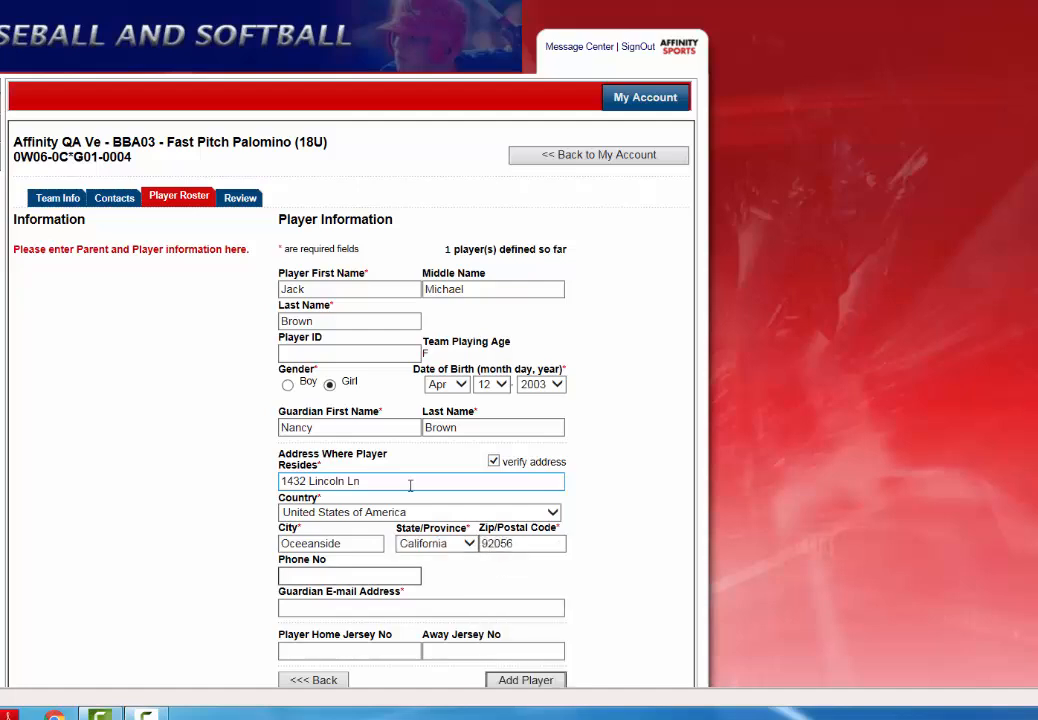
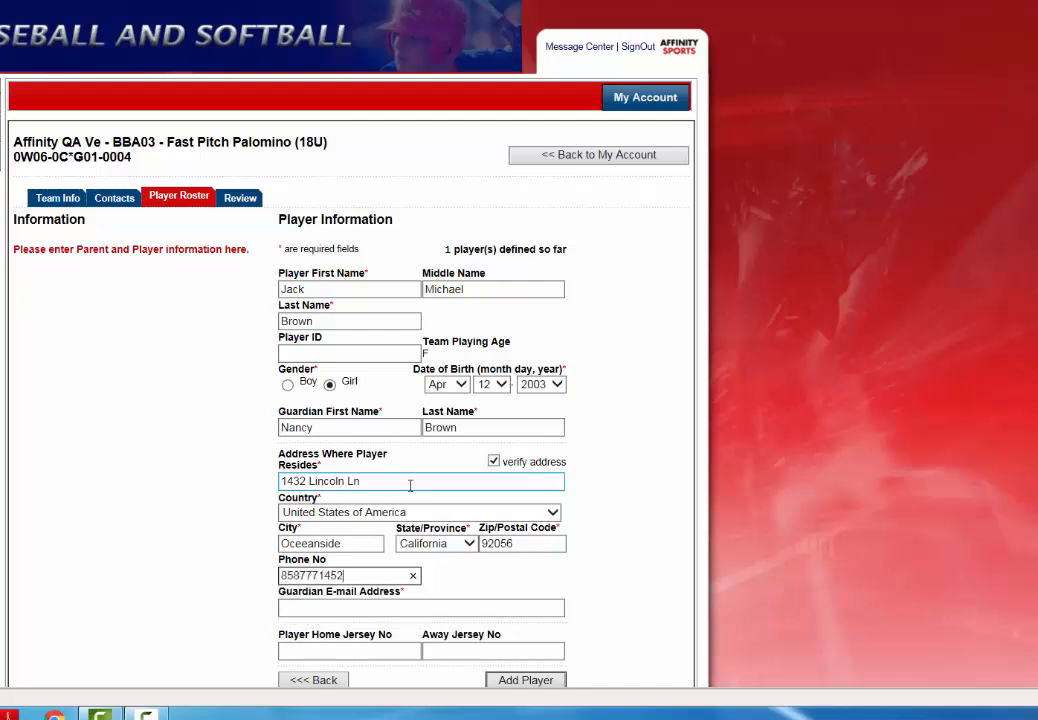
{"action": "key", "text": "Tab"}
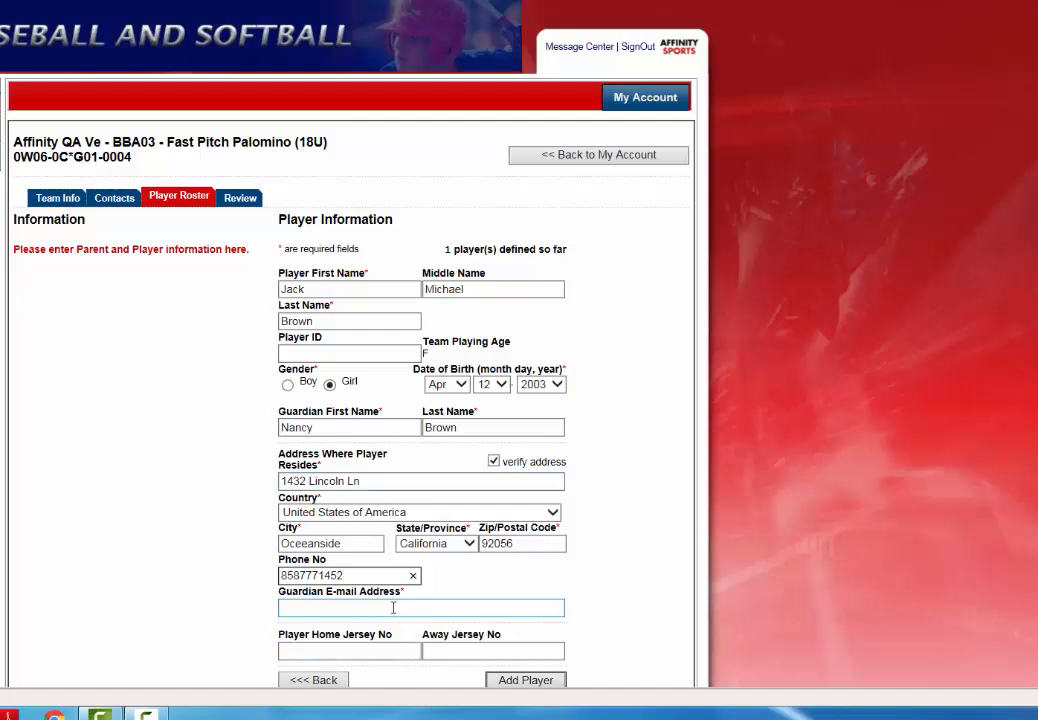
{"action": "scroll", "coordinate": [452, 577], "scroll_direction": "down", "scroll_amount": 1}
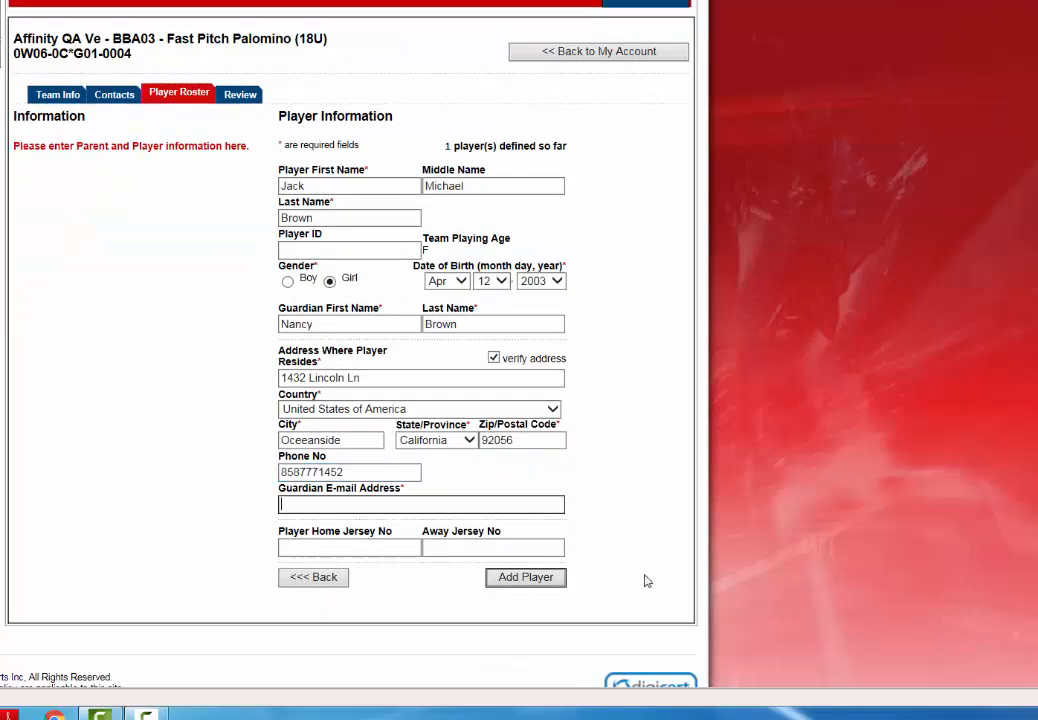
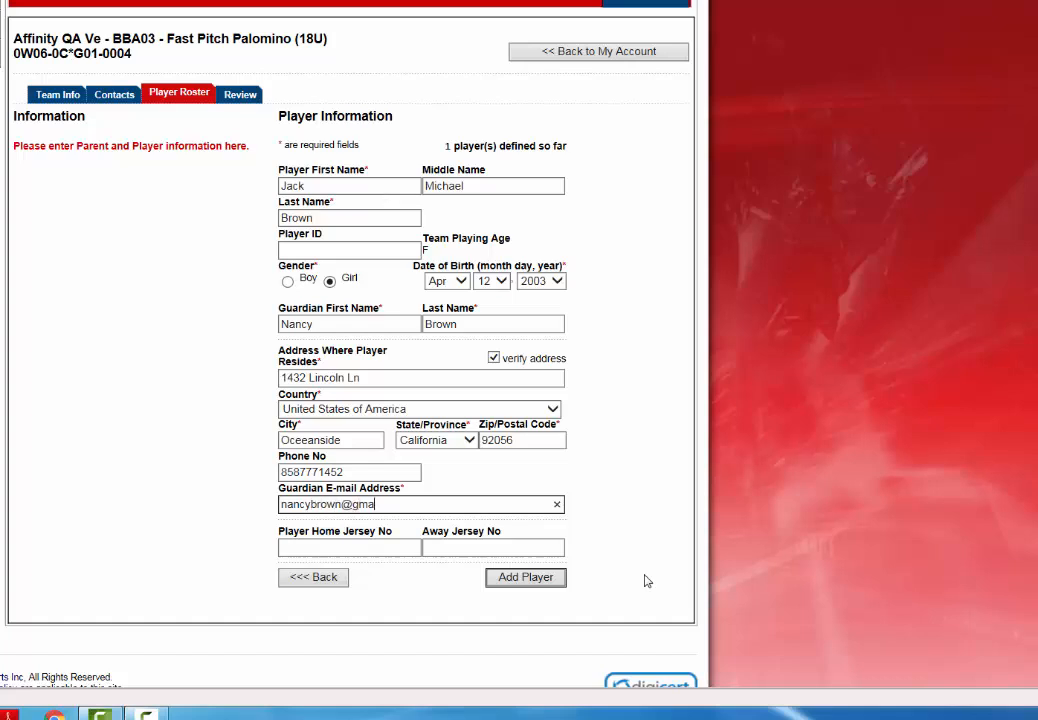
- Give the player home and away jersey number 2 and add them to the roster
{"action": "left_click", "coordinate": [337, 545]}
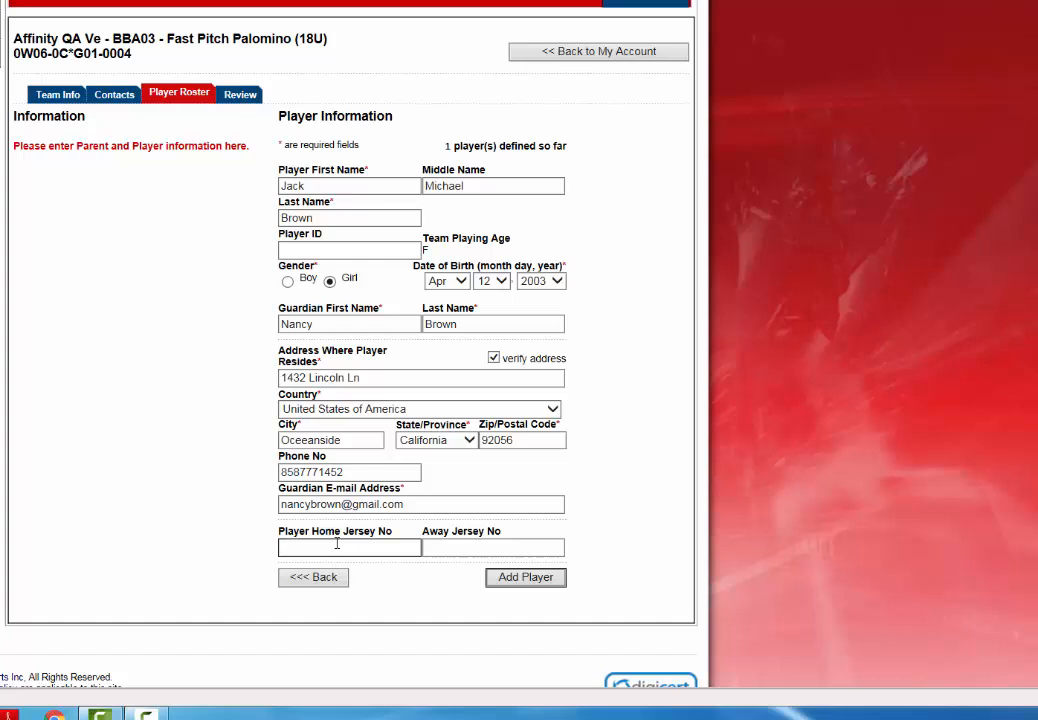
{"action": "type", "text": "2"}
{"action": "left_click", "coordinate": [496, 548]}
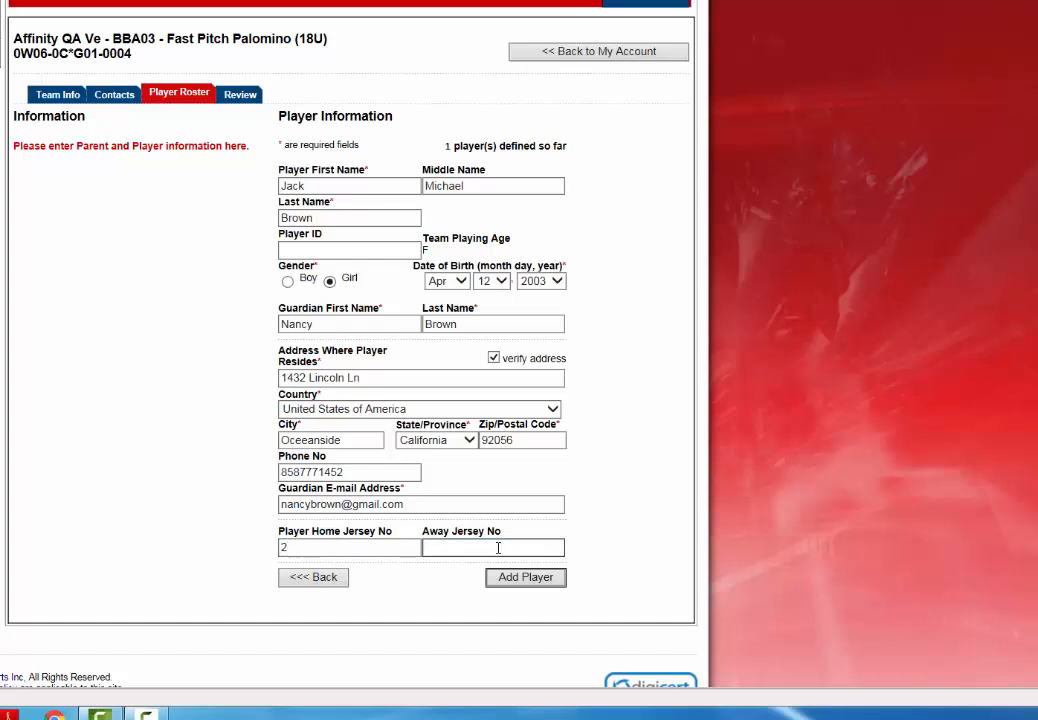
{"action": "type", "text": "2"}
{"action": "left_click", "coordinate": [527, 584]}
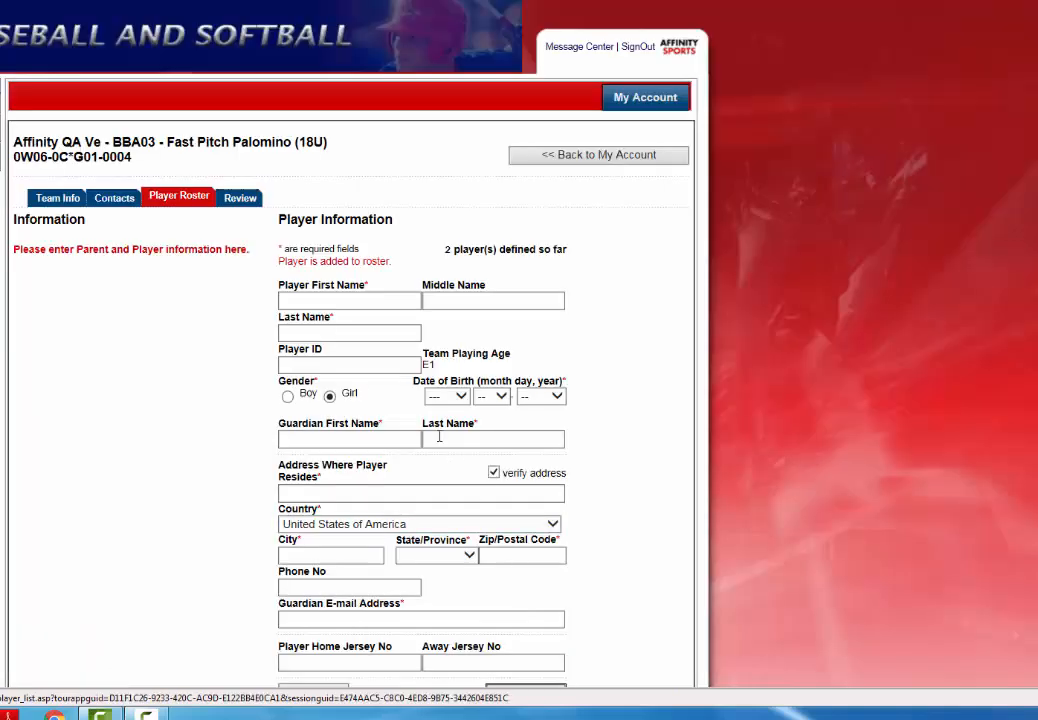
- Enter the next player's first and middle name, picking the last name from suggestions
{"action": "left_click", "coordinate": [329, 300]}
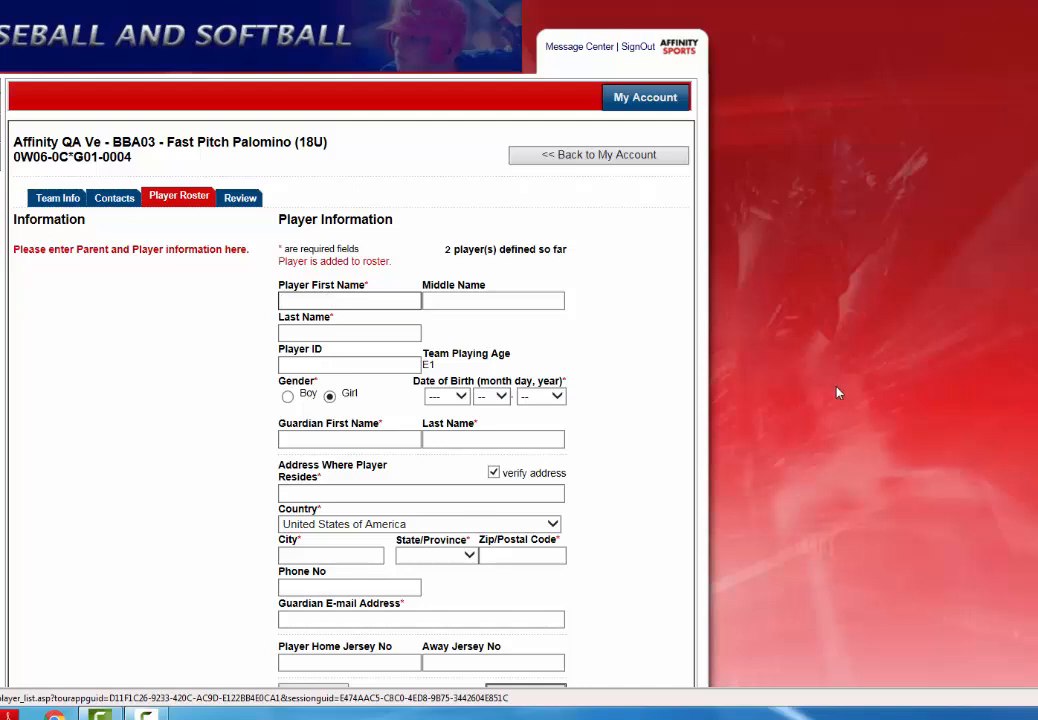
{"action": "key", "text": "Tab"}
{"action": "key", "text": "Tab"}
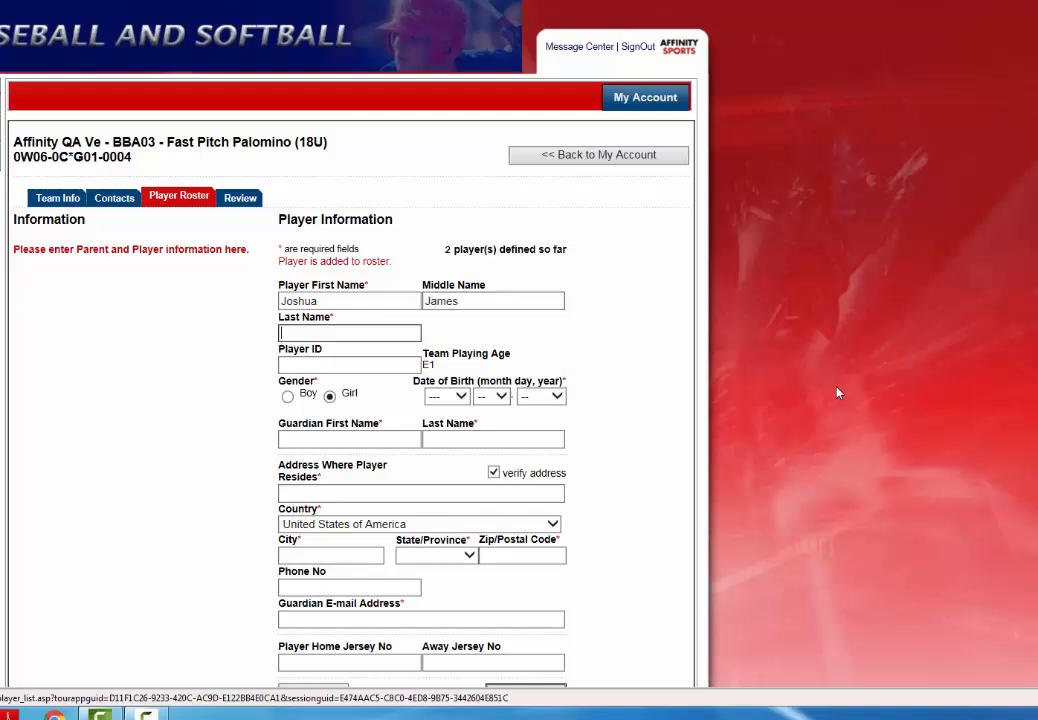
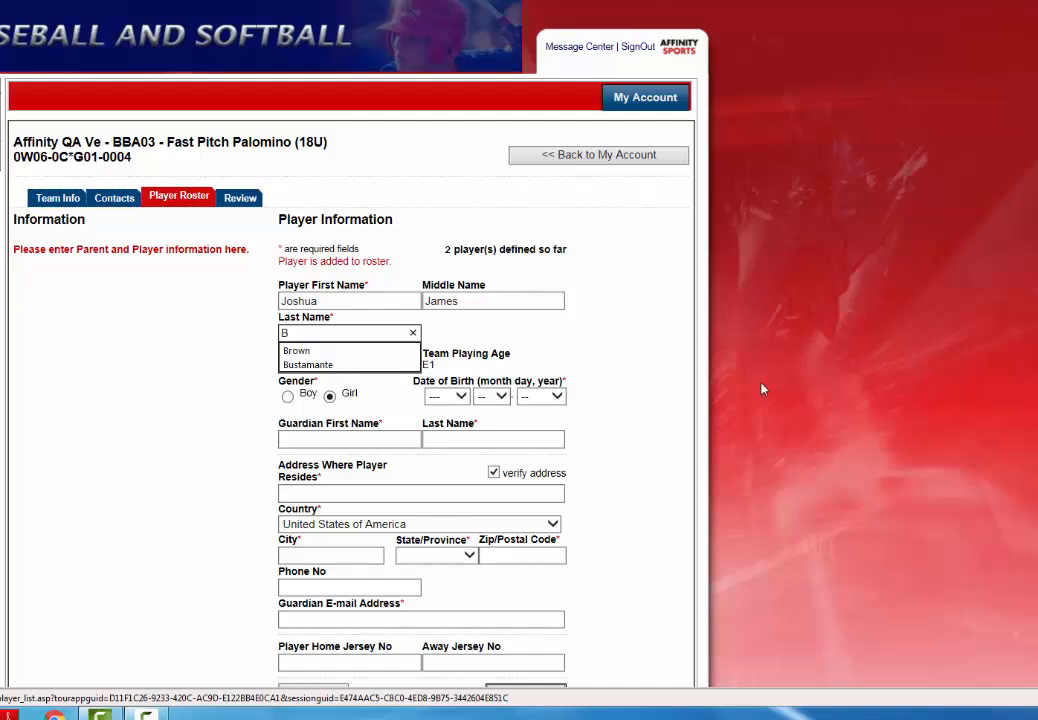
{"action": "left_click", "coordinate": [381, 365]}
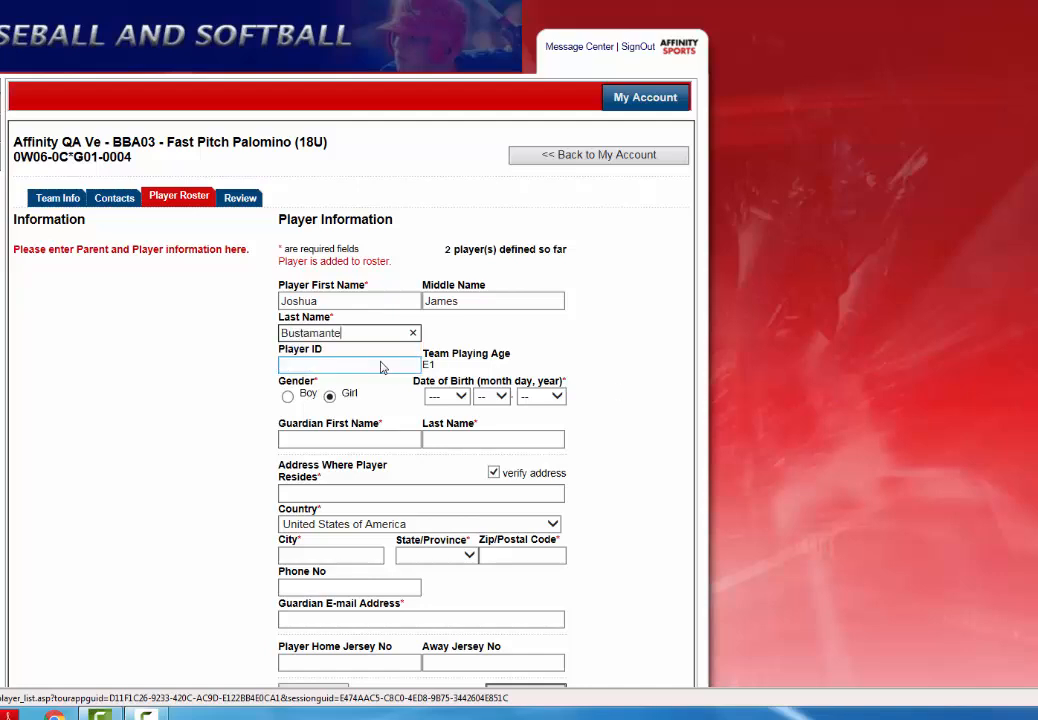
- Set the player's date of birth to Mar 6, 2003
{"action": "left_click", "coordinate": [440, 396]}
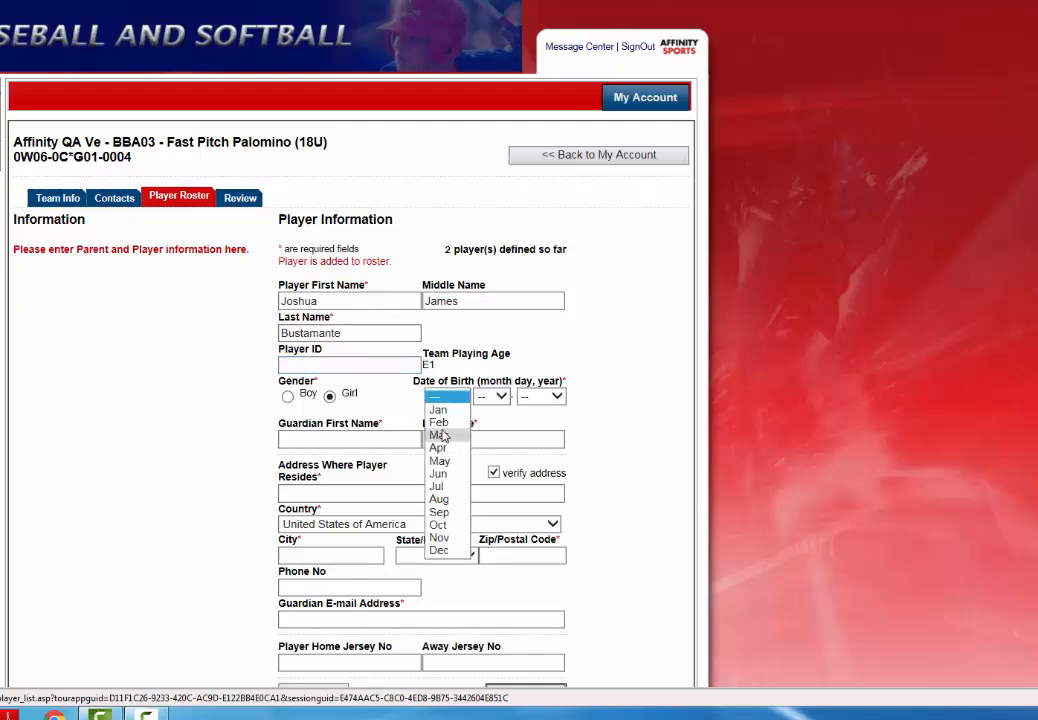
{"action": "left_click", "coordinate": [438, 435]}
{"action": "left_click", "coordinate": [482, 396]}
{"action": "left_click", "coordinate": [482, 404]}
{"action": "left_click", "coordinate": [542, 397]}
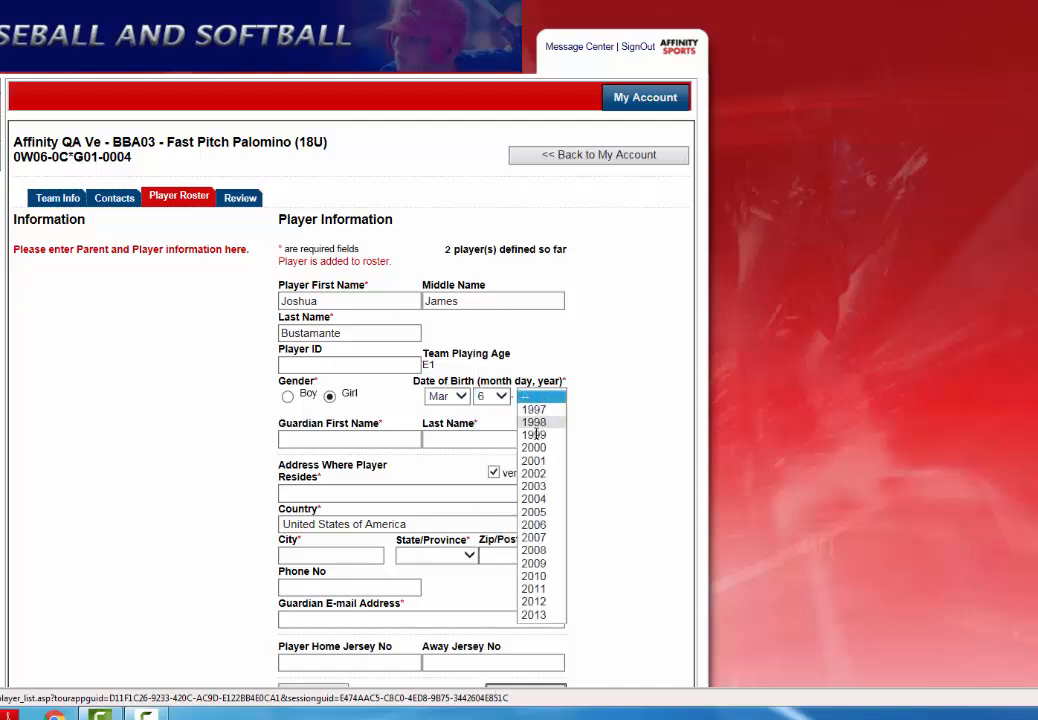
{"action": "left_click", "coordinate": [530, 484]}
- Enter the guardian's first and last name and the player's street address
{"action": "left_click", "coordinate": [388, 437]}
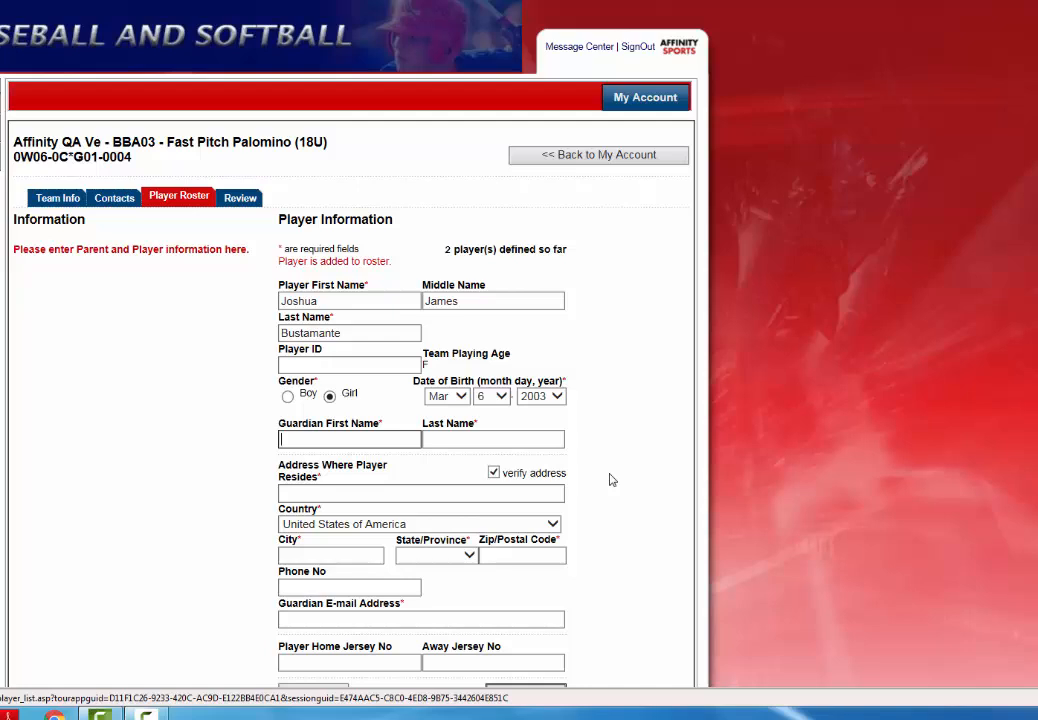
{"action": "key", "text": "Tab"}
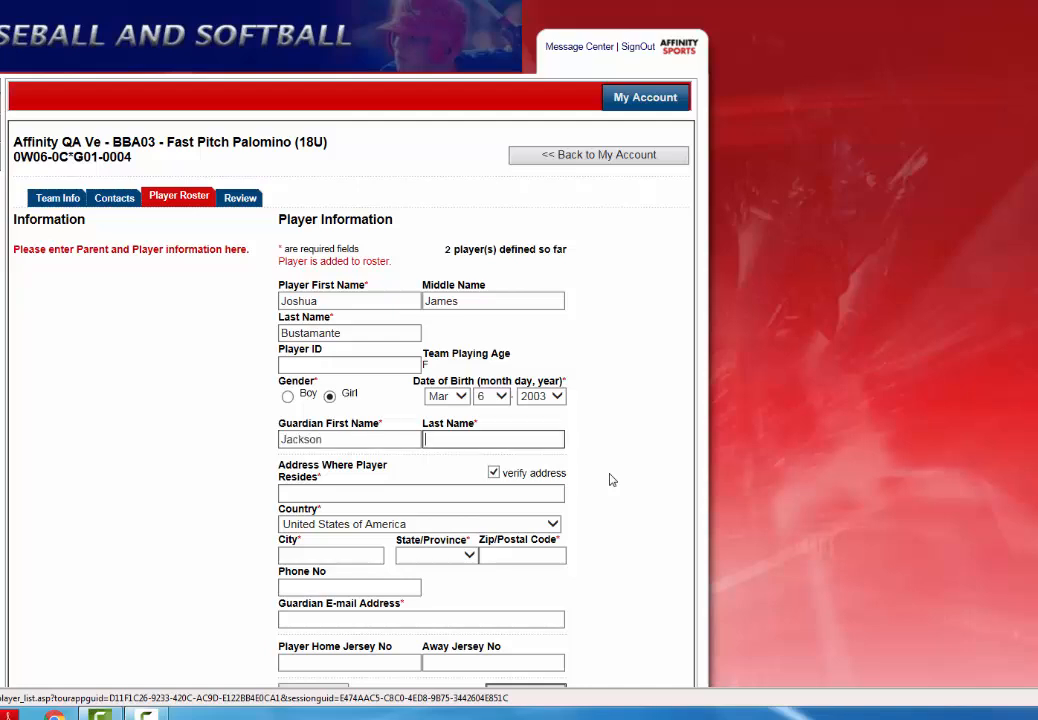
{"action": "key", "text": "Tab"}
{"action": "key", "text": "Tab"}
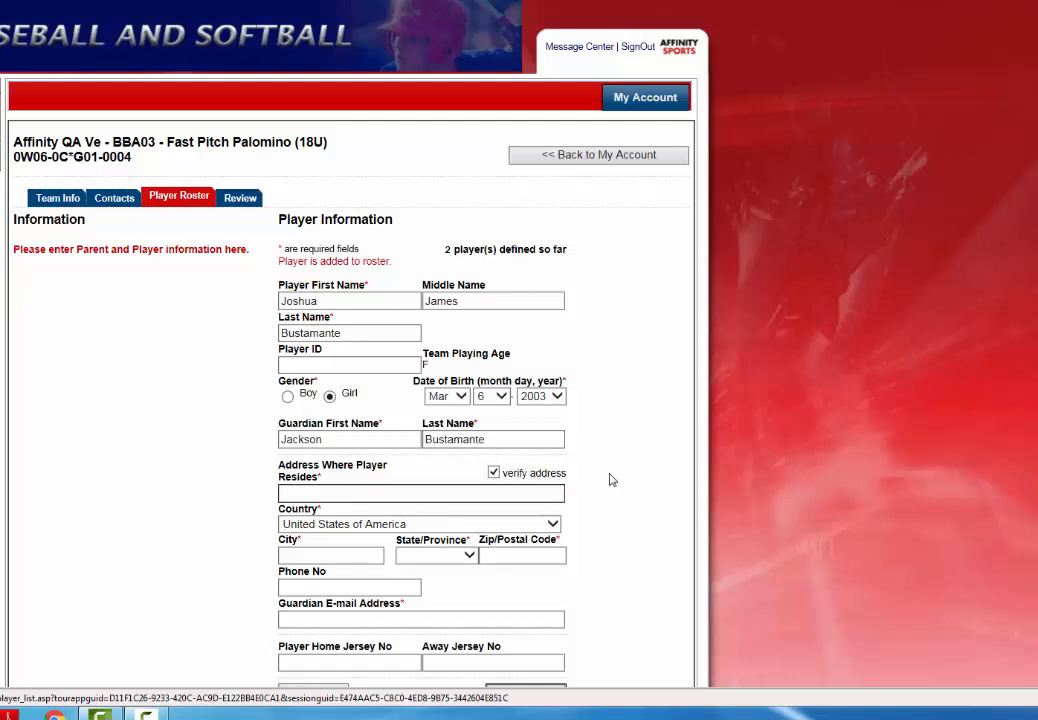
{"action": "key", "text": "Tab"}
- Fill in the city, state California, zip code, phone number and guardian e-mail
{"action": "key", "text": "Tab"}
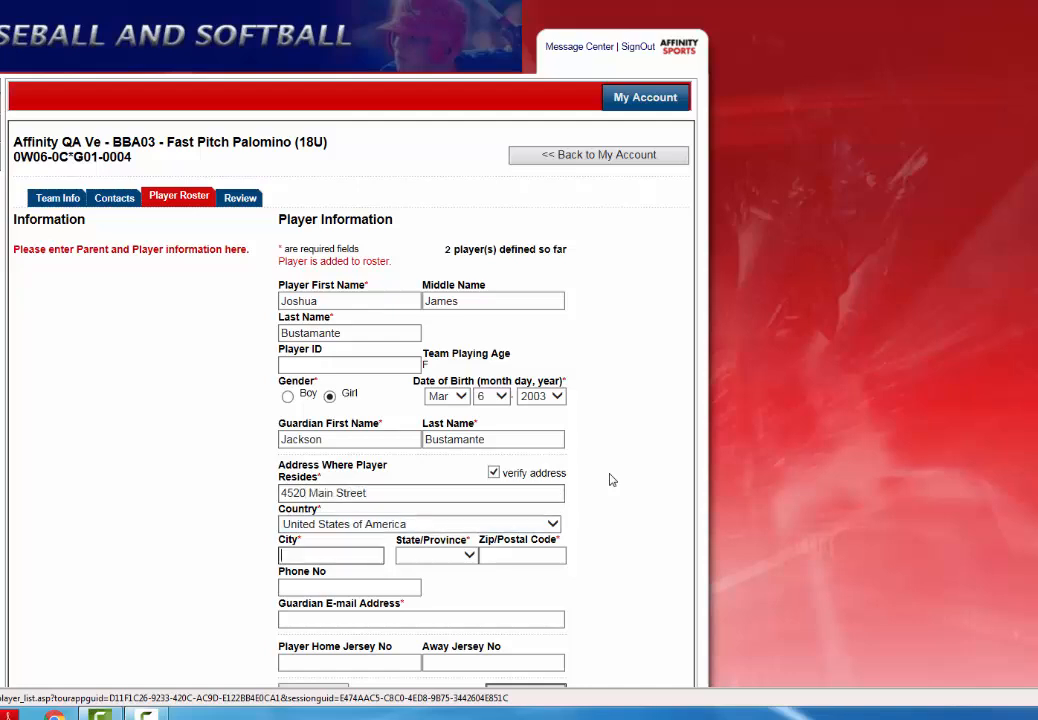
{"action": "type", "text": "Oceanside"}
{"action": "key", "text": "Tab"}
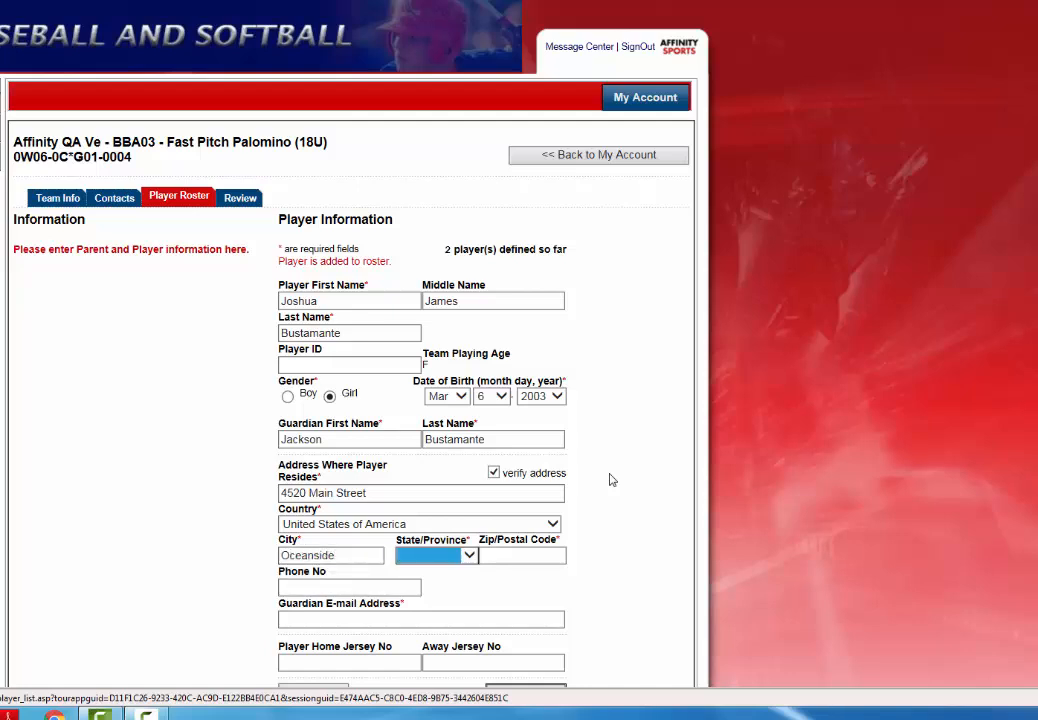
{"action": "key", "text": "c"}
{"action": "key", "text": "Tab"}
{"action": "type", "text": "920"}
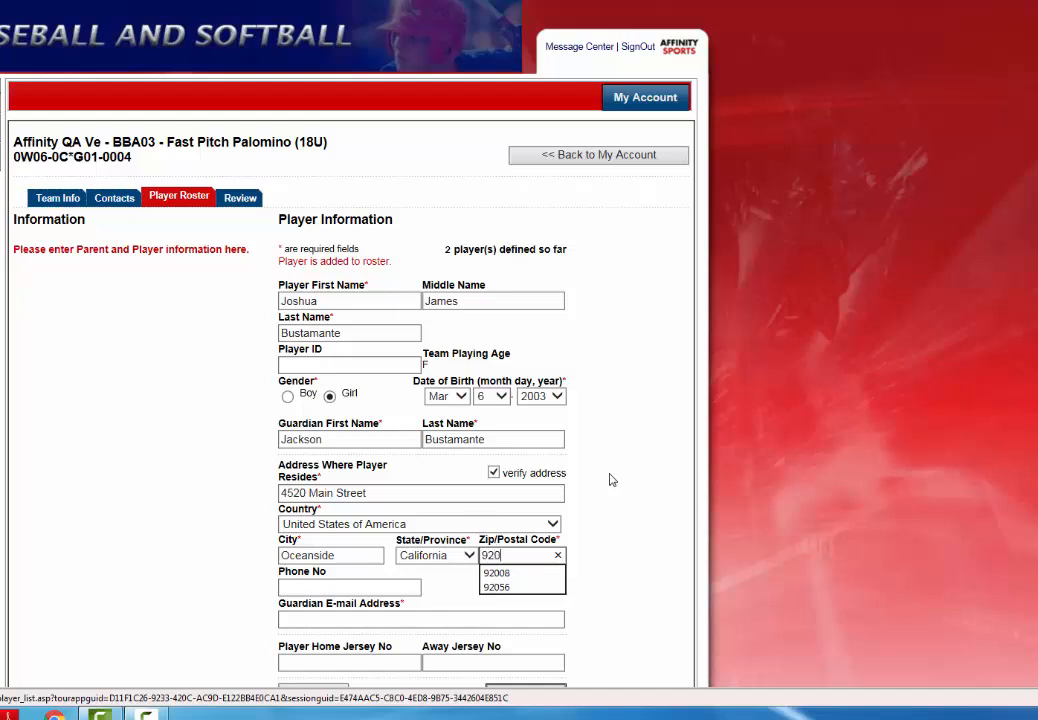
{"action": "type", "text": "55"}
{"action": "key", "text": "Tab"}
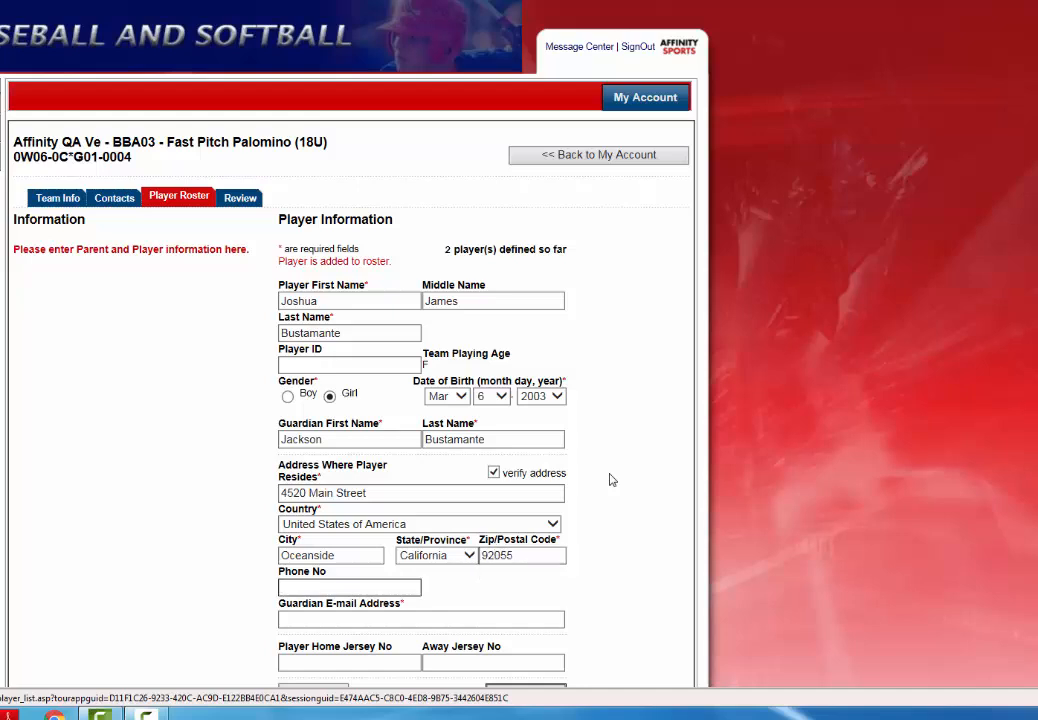
{"action": "key", "text": "Tab"}
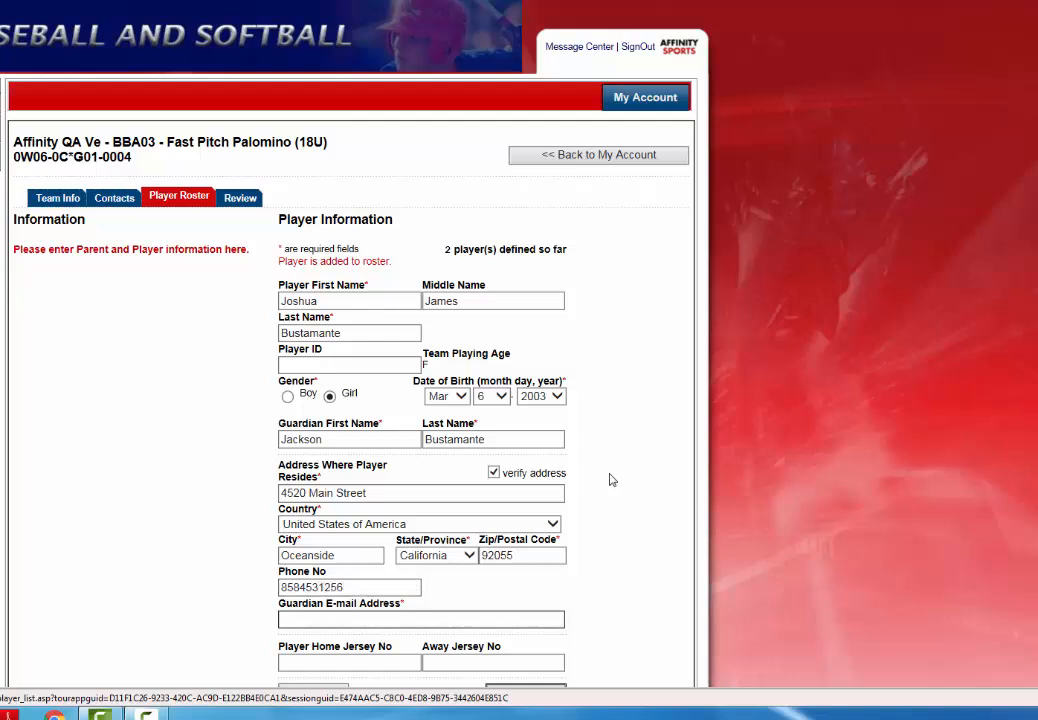
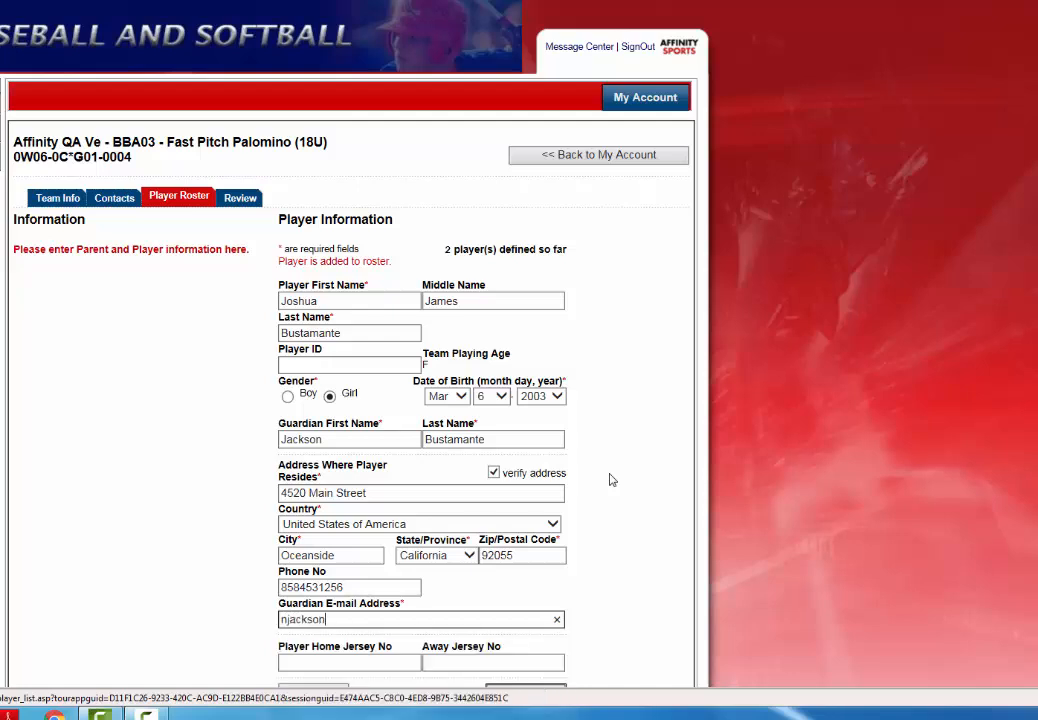
{"action": "key", "text": "Tab"}
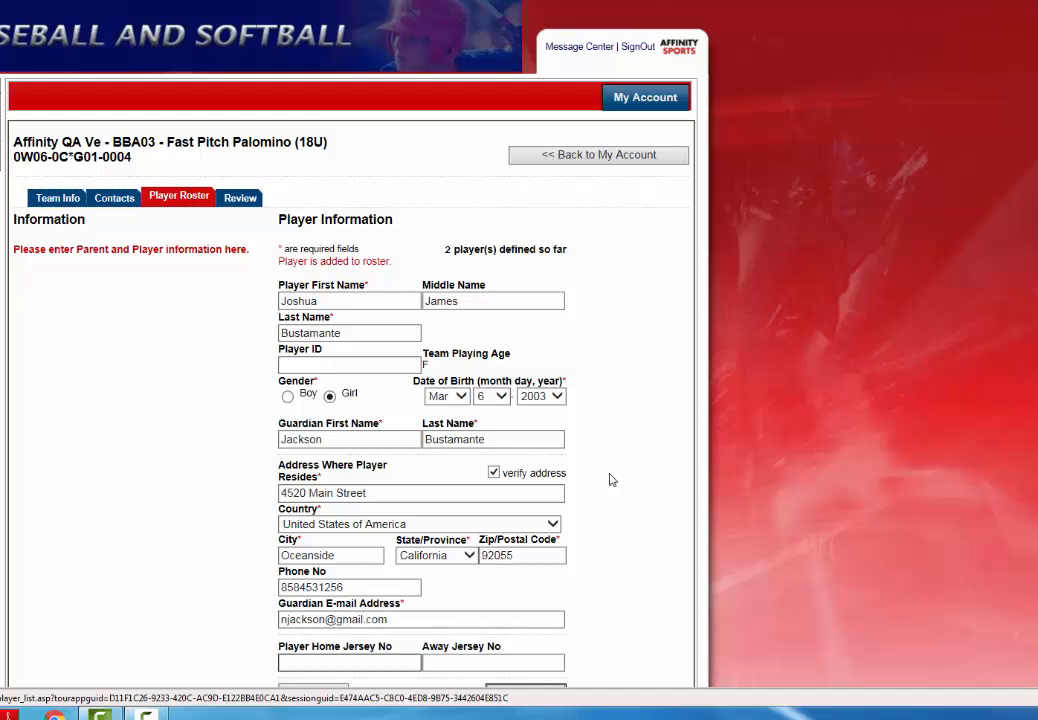
- Give the player home and away jersey number 8 and add them to the roster
{"action": "scroll", "coordinate": [612, 480], "scroll_direction": "down", "scroll_amount": 1}
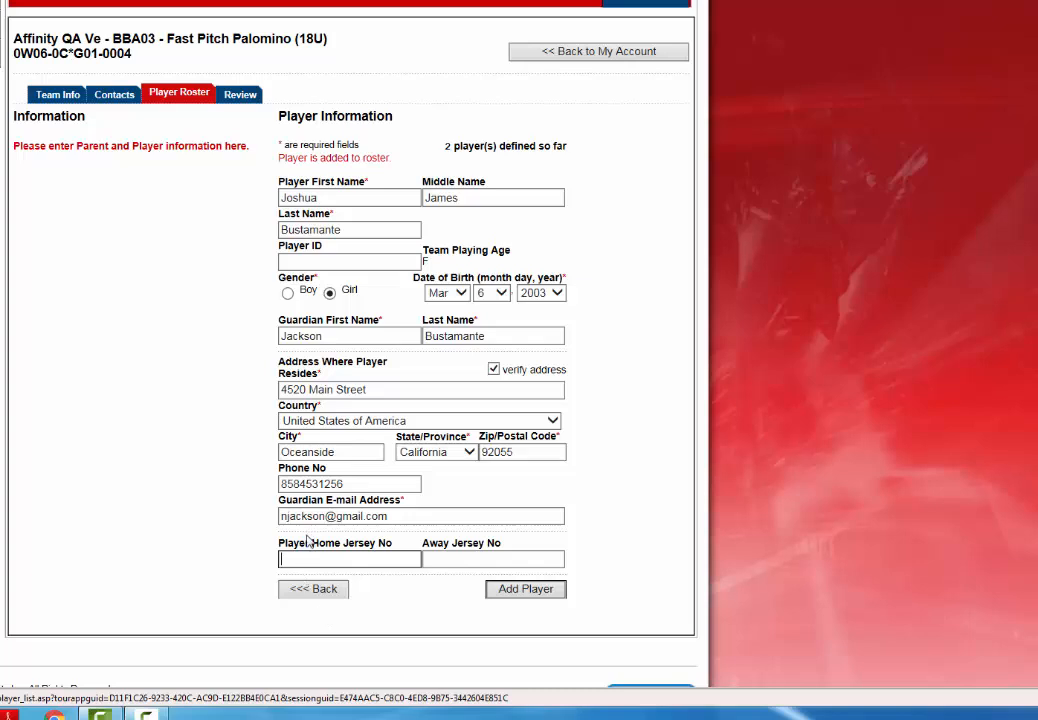
{"action": "left_click", "coordinate": [536, 560]}
{"action": "key", "text": "shift+Tab"}
{"action": "type", "text": "8"}
{"action": "key", "text": "Tab"}
{"action": "type", "text": "8"}
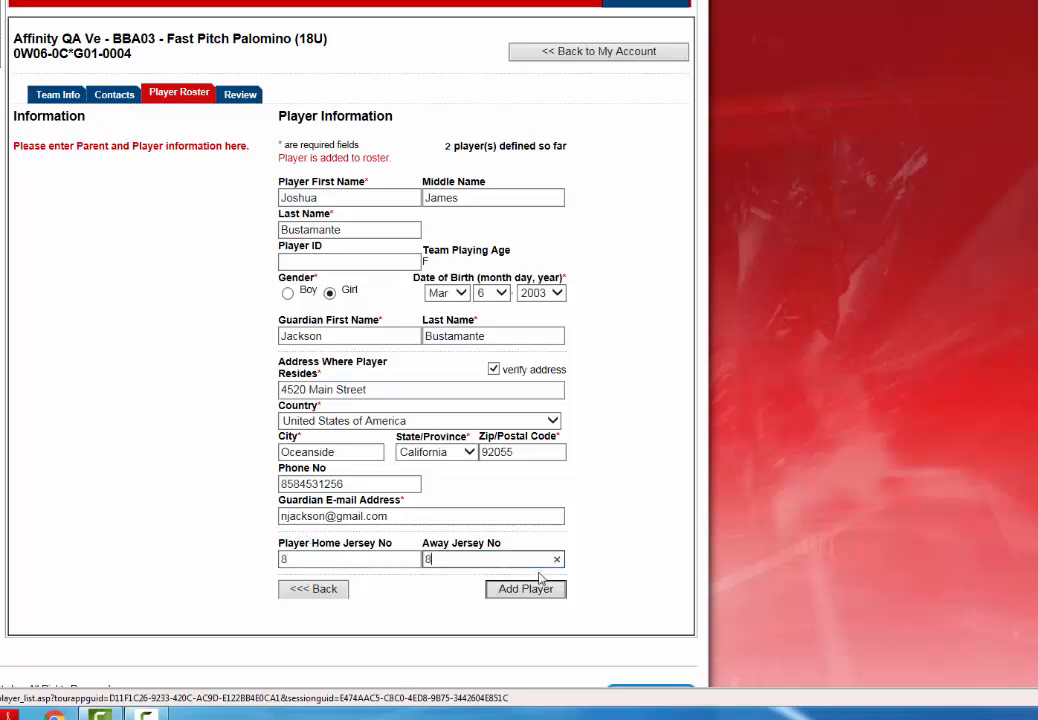
{"action": "left_click", "coordinate": [531, 591]}
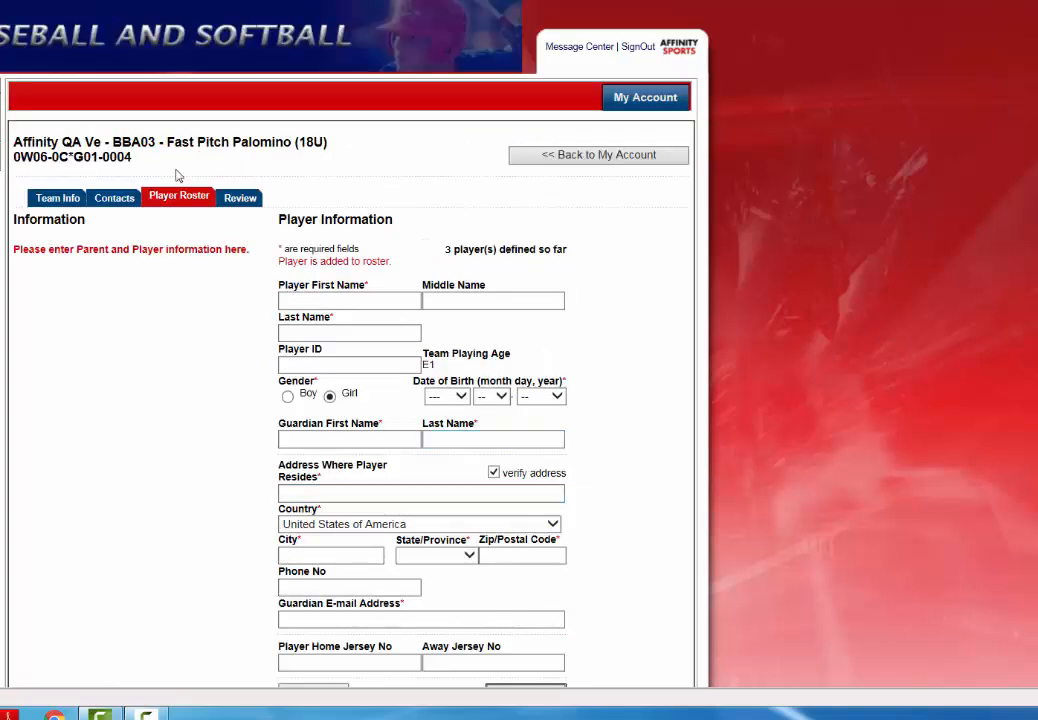
- Show the full 3-player roster and tick 'This is the final Team Roster'
{"action": "left_click", "coordinate": [175, 199]}
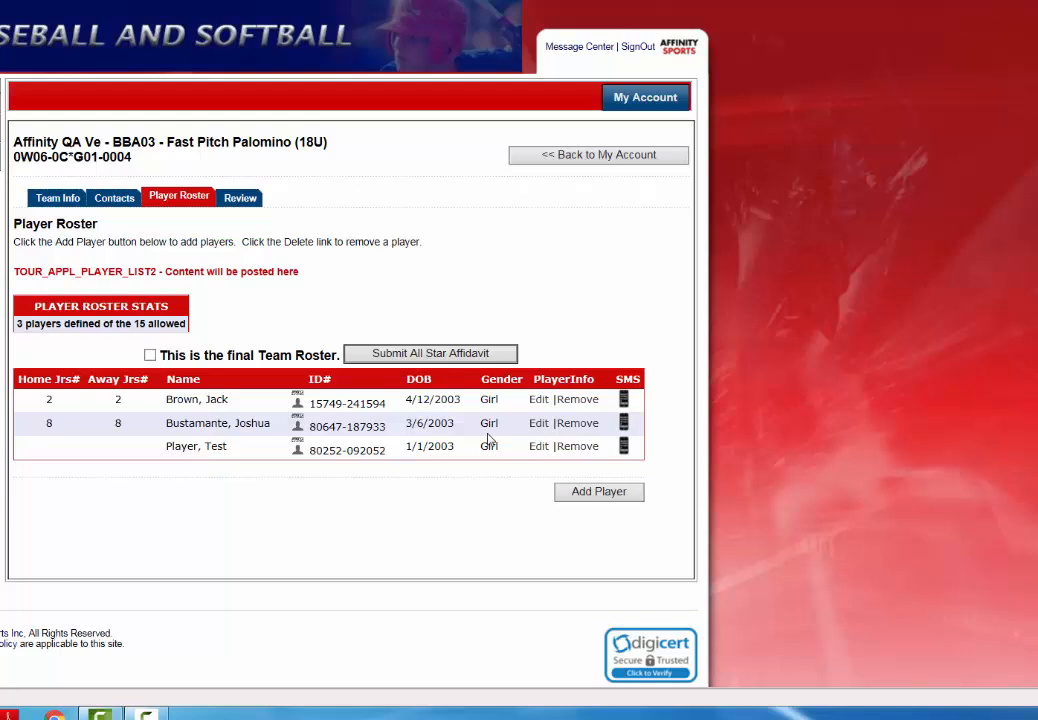
{"action": "left_click", "coordinate": [150, 356]}
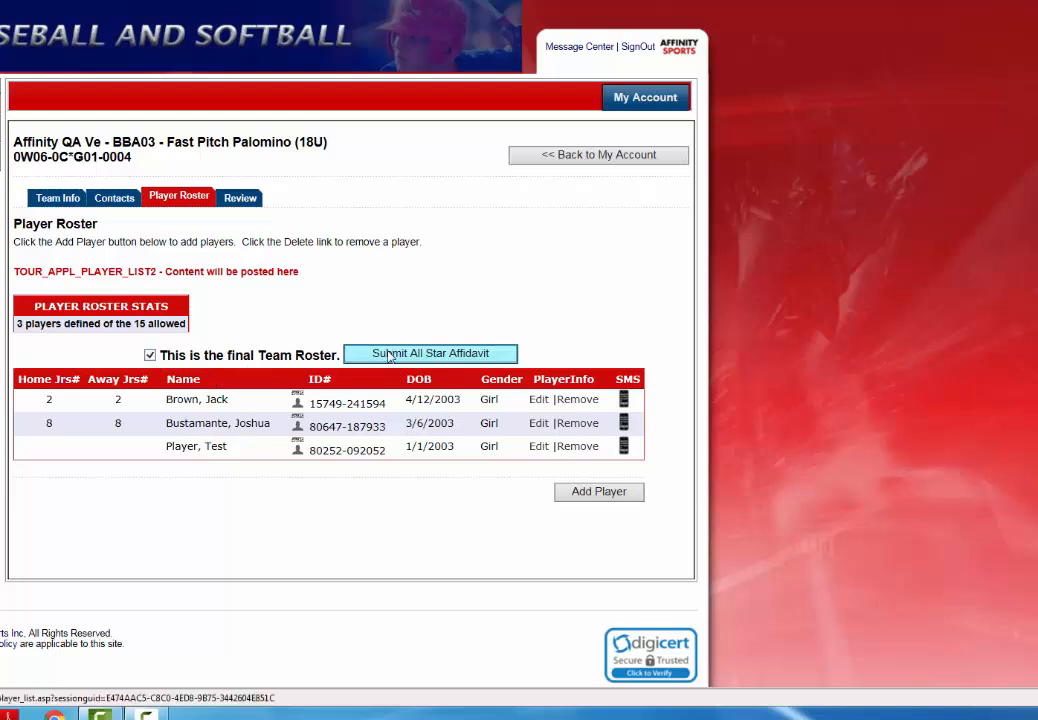
- Submit the All Star Affidavit and open the printable All Star Affidavit report
{"action": "left_click", "coordinate": [459, 356]}
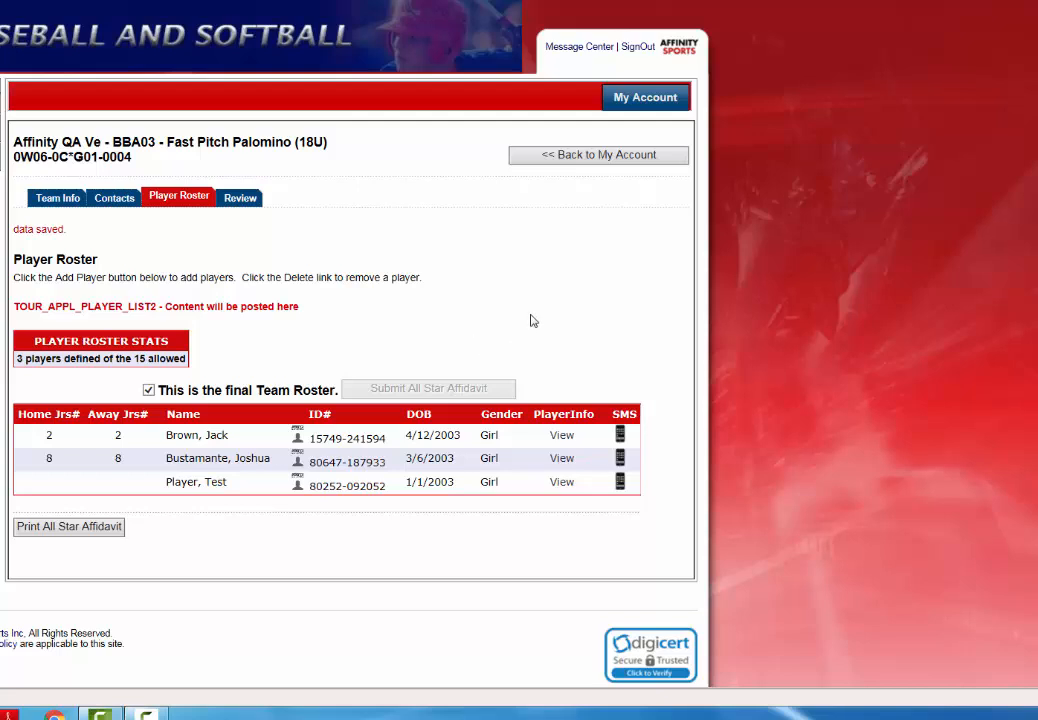
{"action": "scroll", "coordinate": [510, 320], "scroll_direction": "down", "scroll_amount": 1}
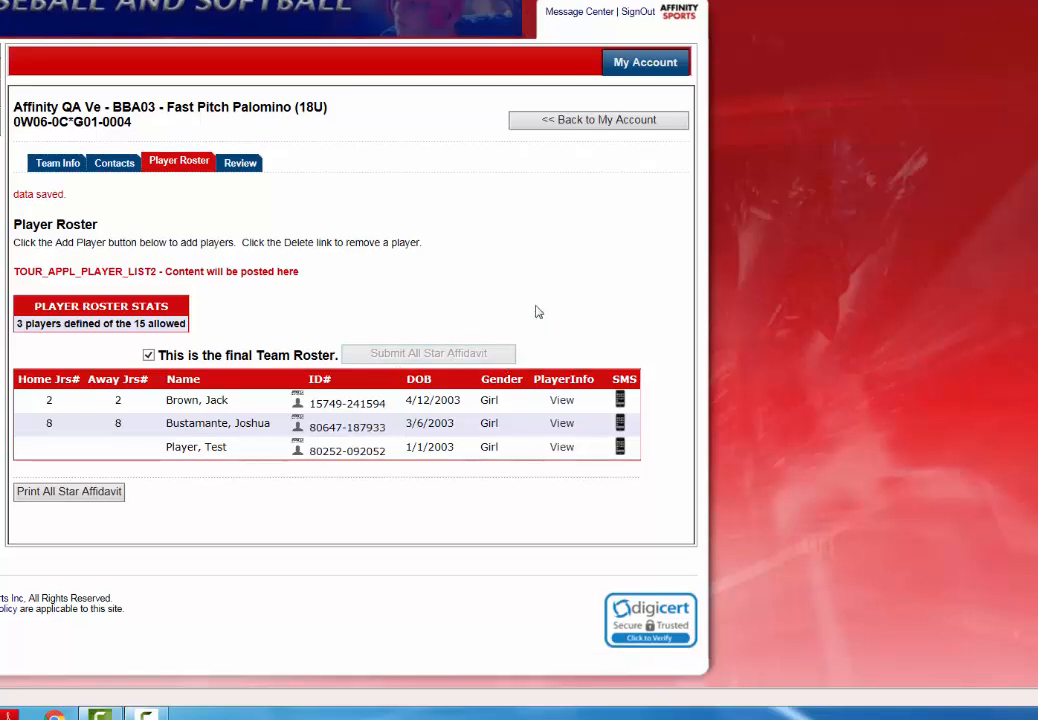
{"action": "left_click", "coordinate": [95, 499]}
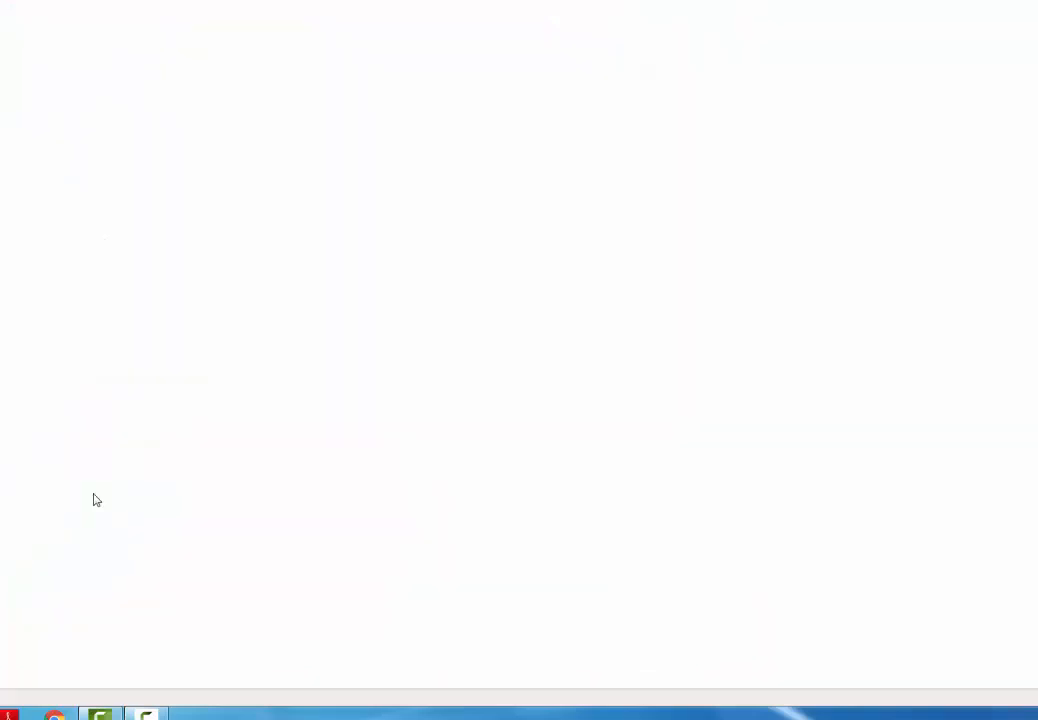